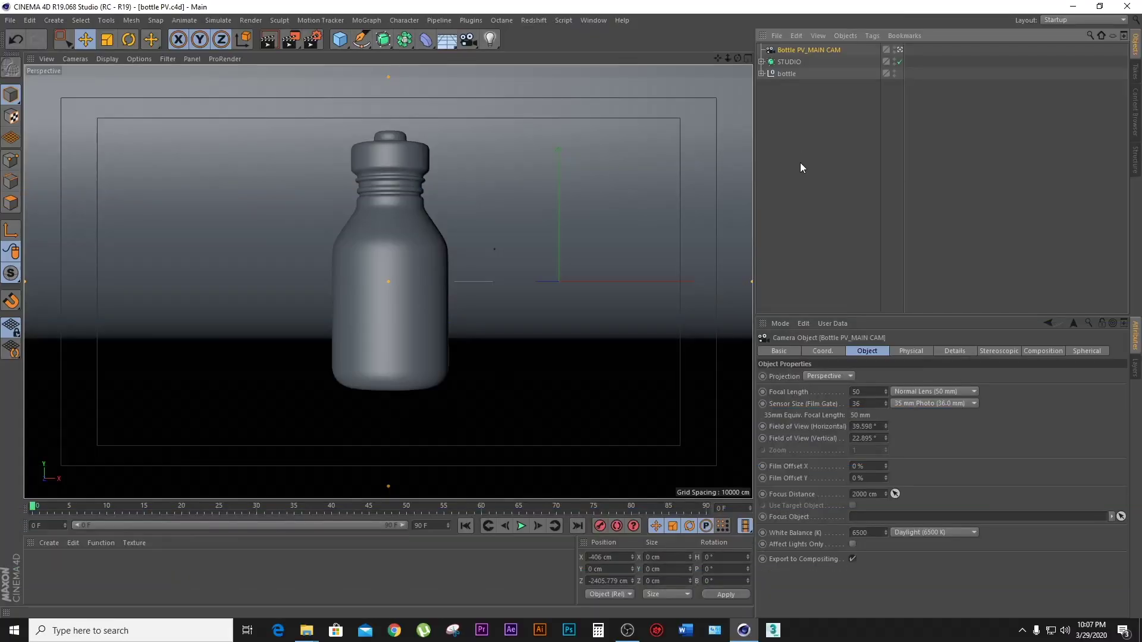
# Step: Deselect the main camera and bring up the light-type palette in the top toolbar
pyautogui.click(800, 163)
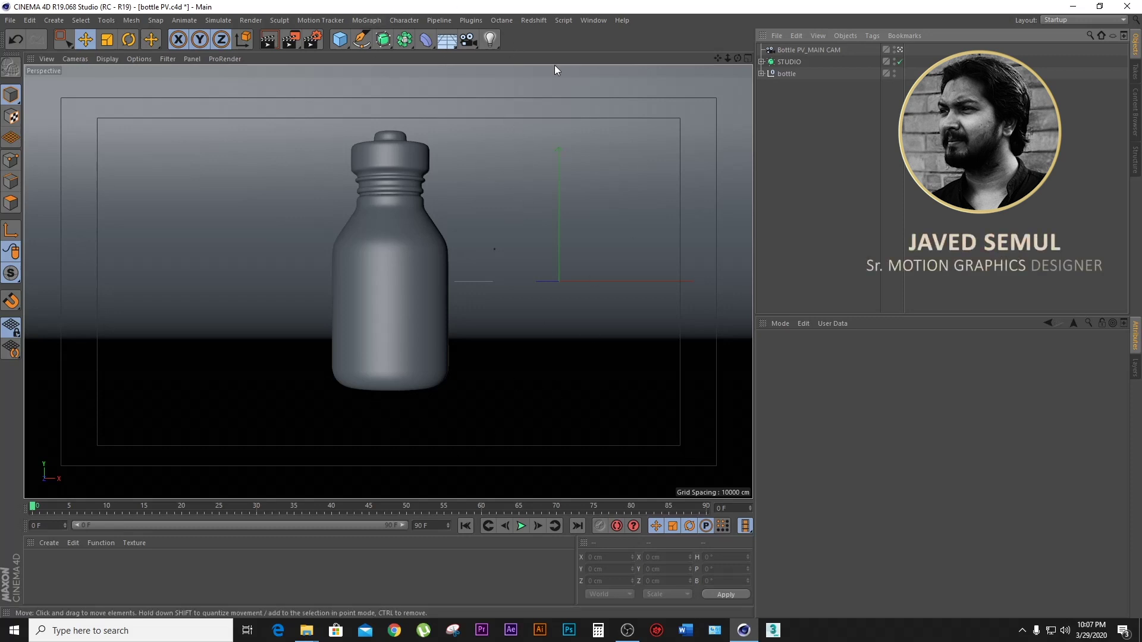
pyautogui.click(493, 40)
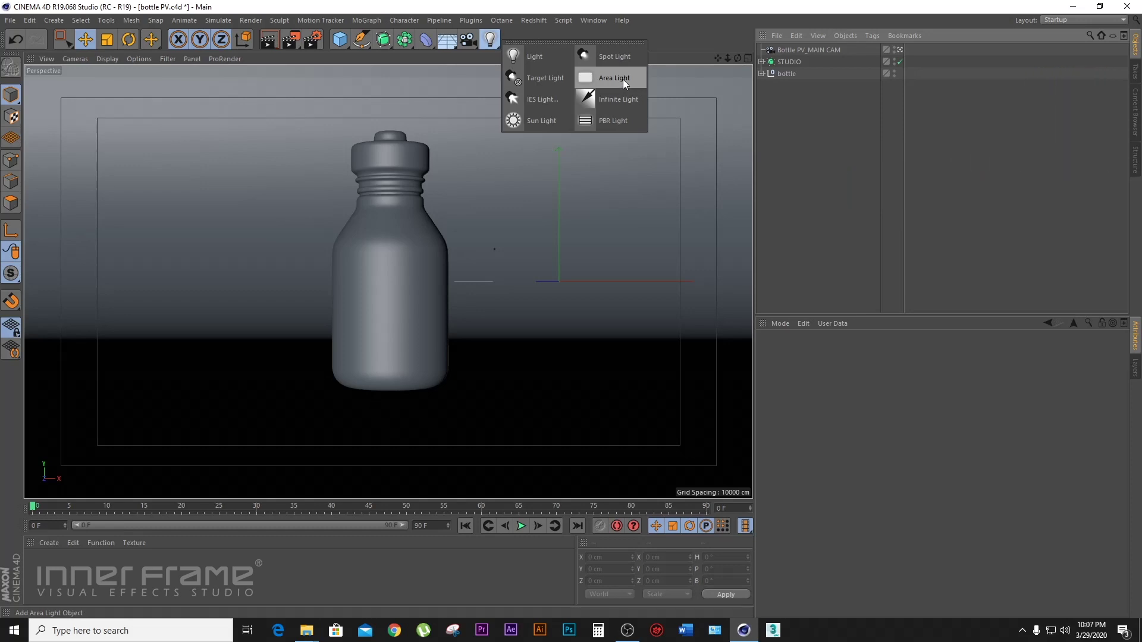
# Step: Add an Area Light and set its P.X position to -6 cm
pyautogui.click(623, 80)
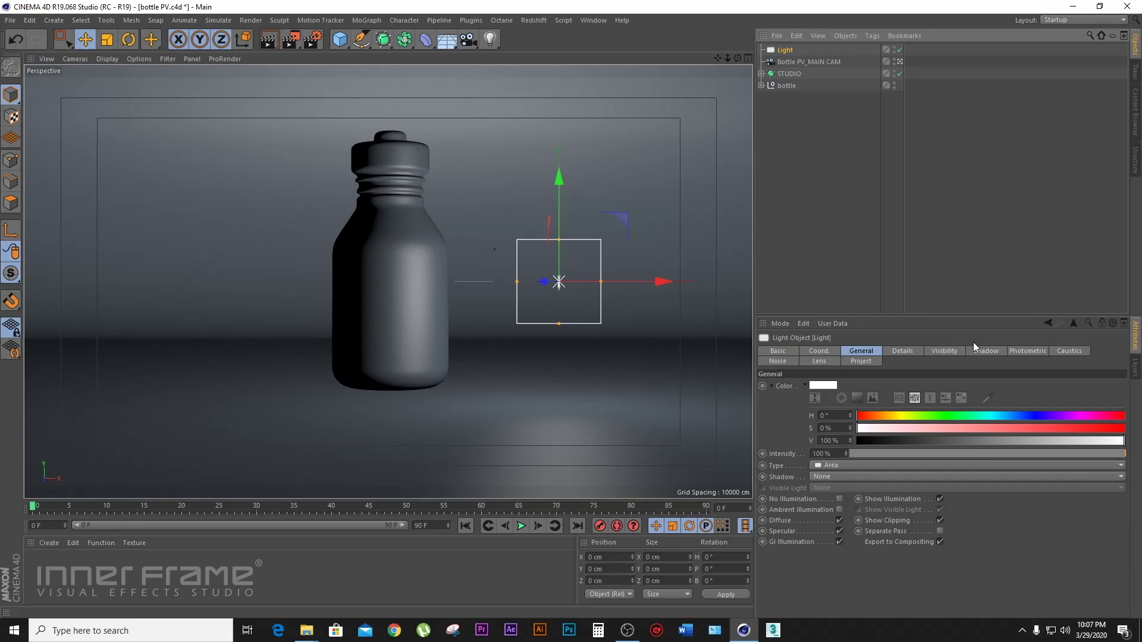
pyautogui.click(781, 352)
pyautogui.click(818, 352)
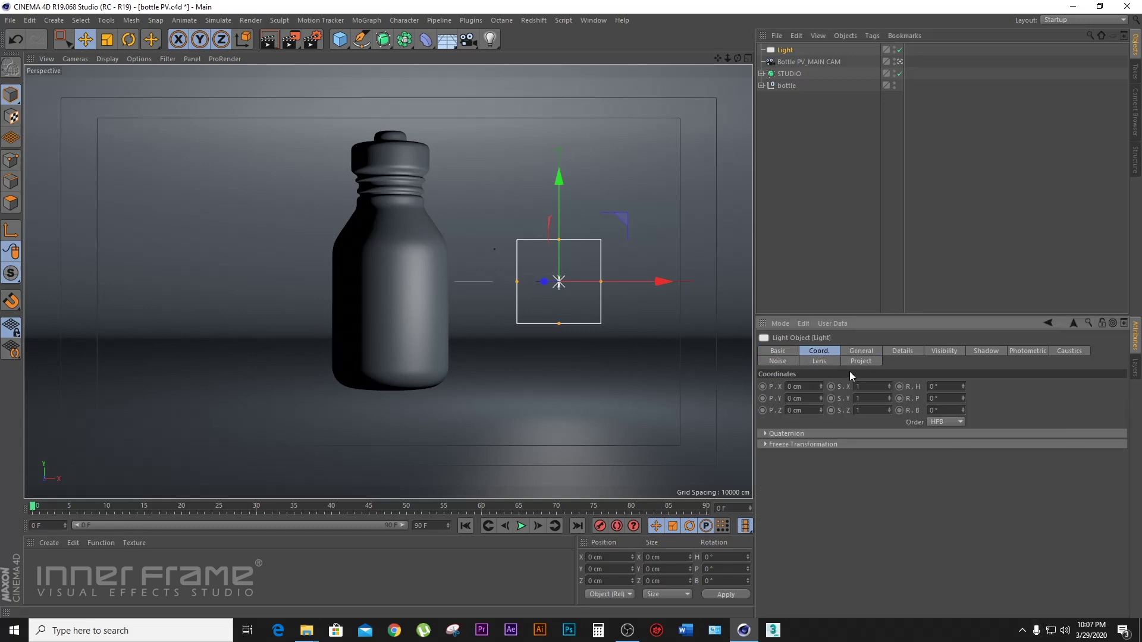
pyautogui.moveTo(820, 386); pyautogui.dragTo(819, 393)
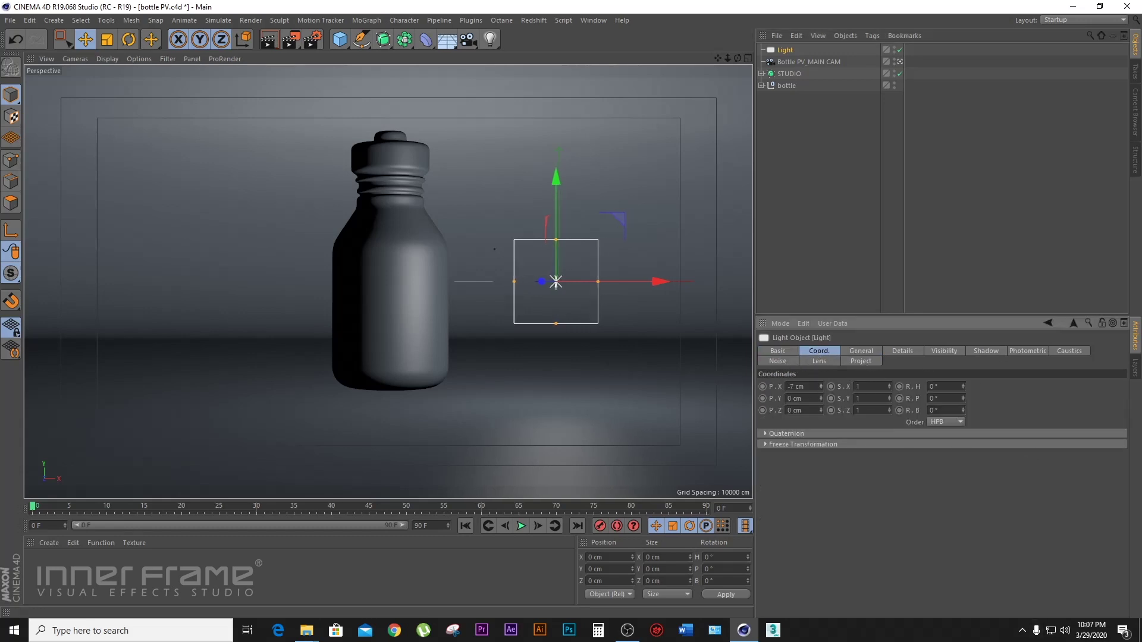
pyautogui.click(861, 352)
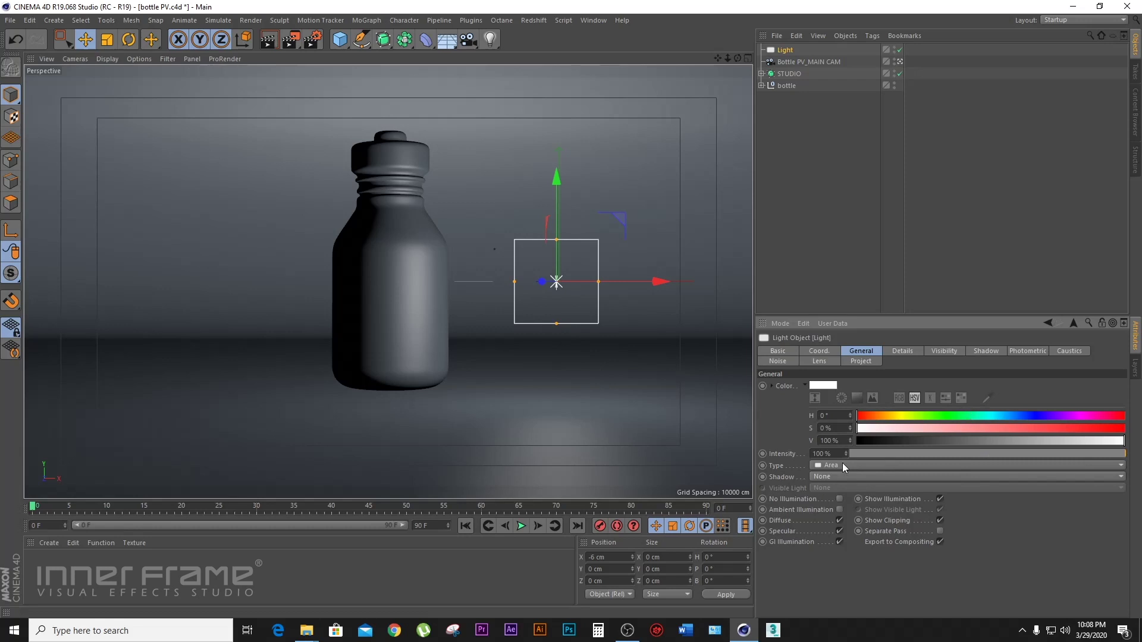
pyautogui.moveTo(917, 454); pyautogui.dragTo(1090, 458)
pyautogui.moveTo(1091, 458)
pyautogui.mouseDown()
pyautogui.moveTo(1002, 463)
pyautogui.moveTo(1141, 469)
pyautogui.mouseUp()
pyautogui.click(832, 465)
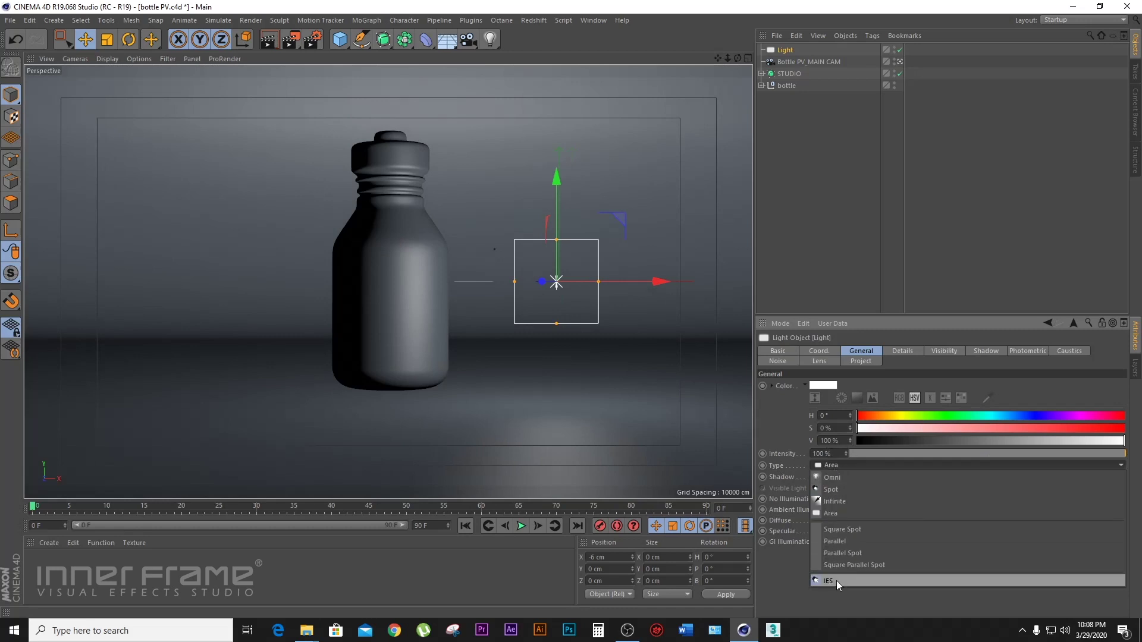
pyautogui.click(790, 583)
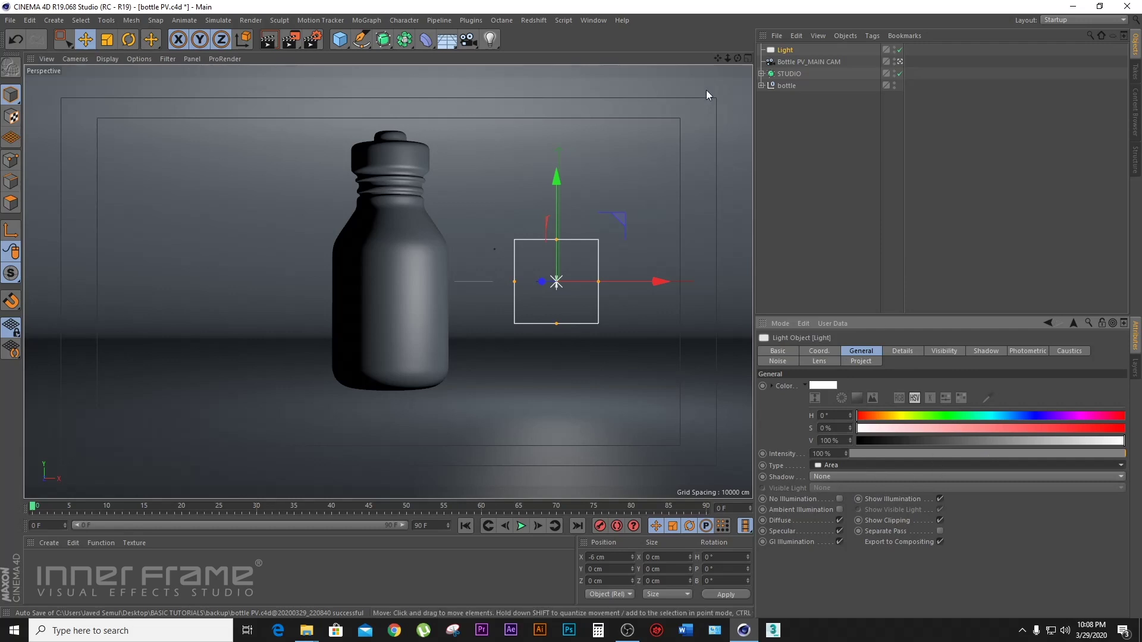
# Step: Switch to four views, hide the camera, and move the area light right along X
pyautogui.click(748, 59)
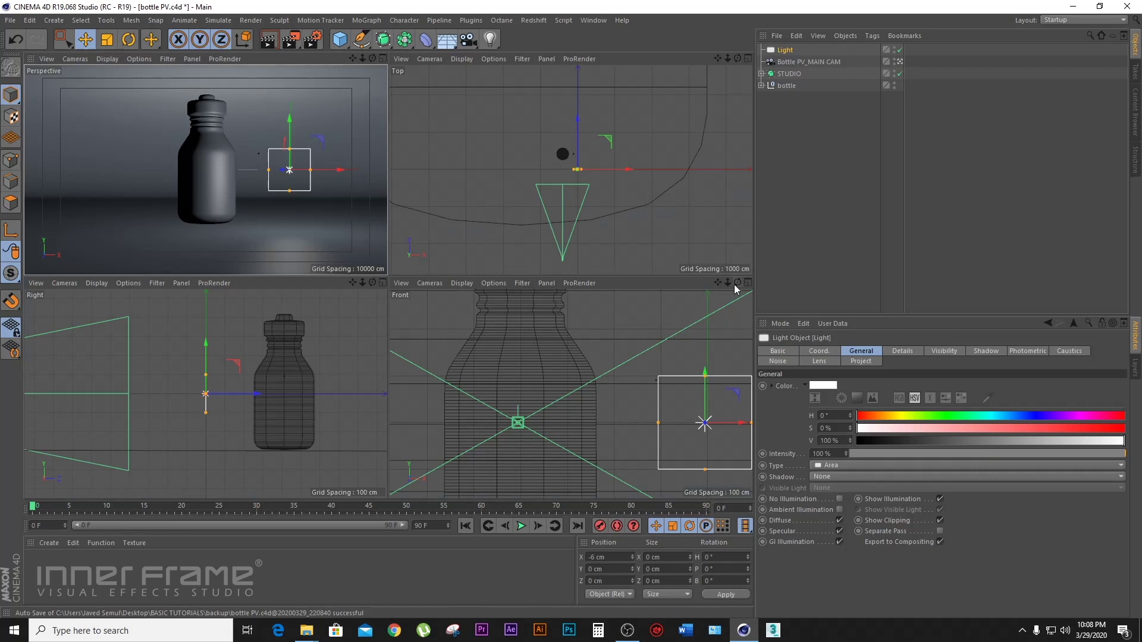
pyautogui.moveTo(363, 283)
pyautogui.mouseDown()
pyautogui.moveTo(339, 292)
pyautogui.moveTo(373, 286)
pyautogui.mouseUp()
pyautogui.moveTo(728, 283)
pyautogui.mouseDown()
pyautogui.moveTo(708, 286)
pyautogui.moveTo(714, 279)
pyautogui.mouseUp()
pyautogui.click(894, 59)
pyautogui.moveTo(674, 398); pyautogui.dragTo(747, 400)
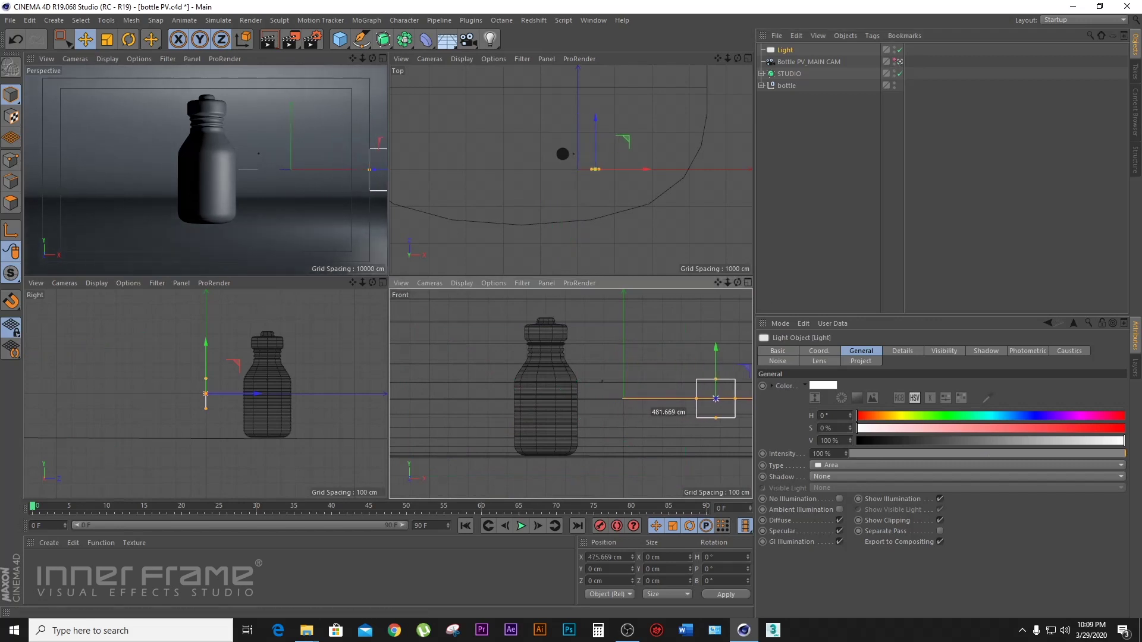
pyautogui.moveTo(746, 402); pyautogui.dragTo(759, 401)
# Step: Rotate the area light's heading to about 58.8° so it faces the bottle
pyautogui.press('r')
pyautogui.moveTo(695, 397); pyautogui.dragTo(706, 398)
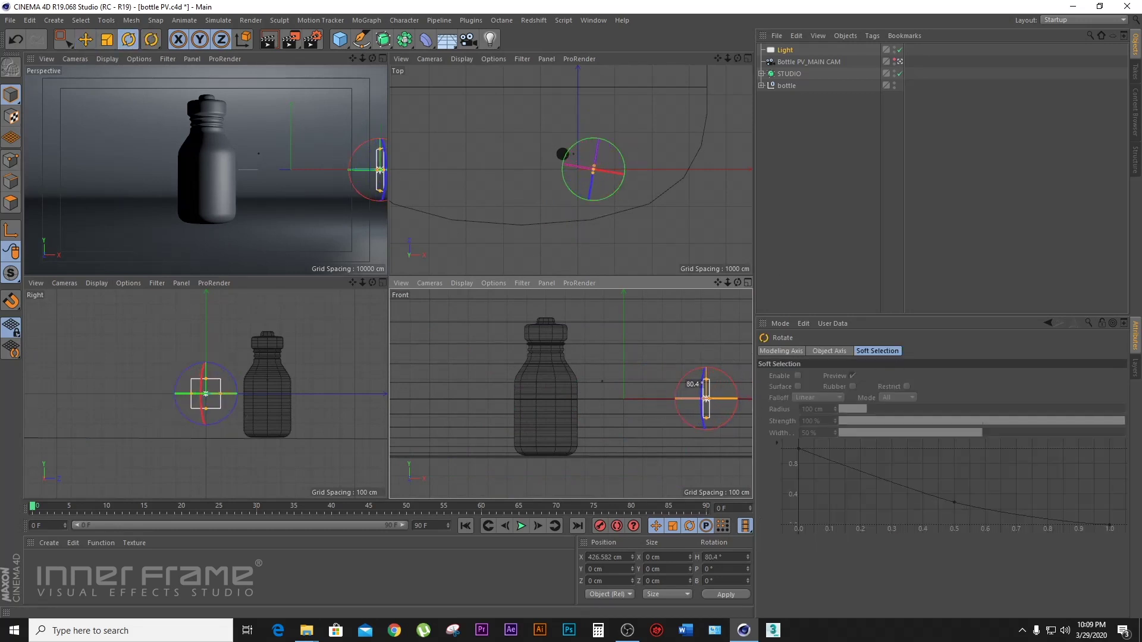
pyautogui.moveTo(706, 398); pyautogui.dragTo(706, 398)
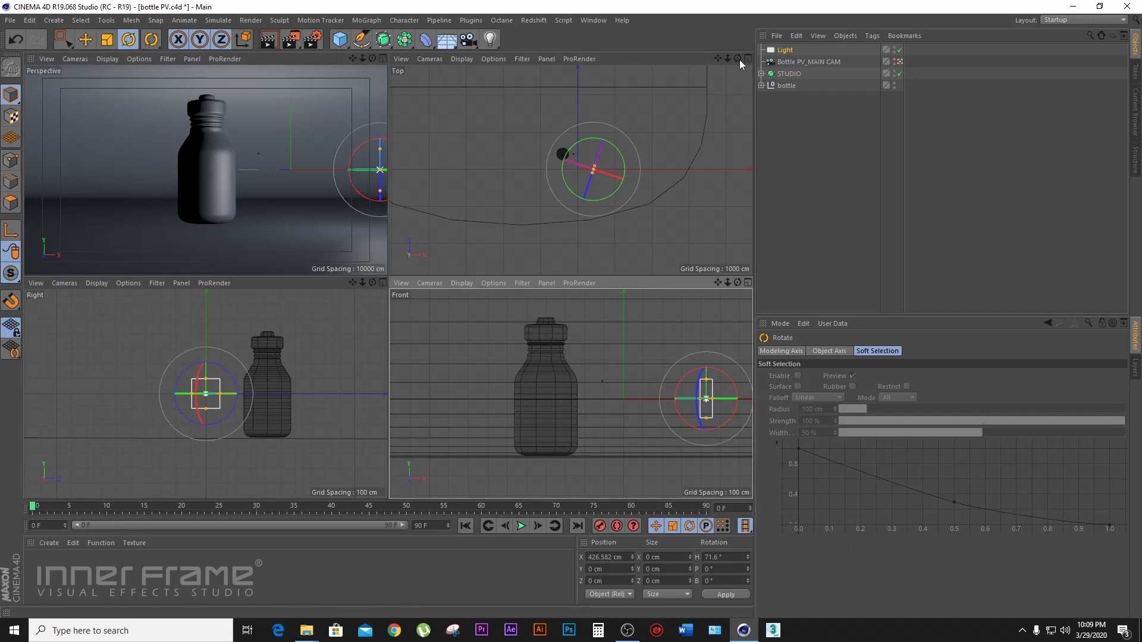
pyautogui.moveTo(728, 59); pyautogui.dragTo(693, 132)
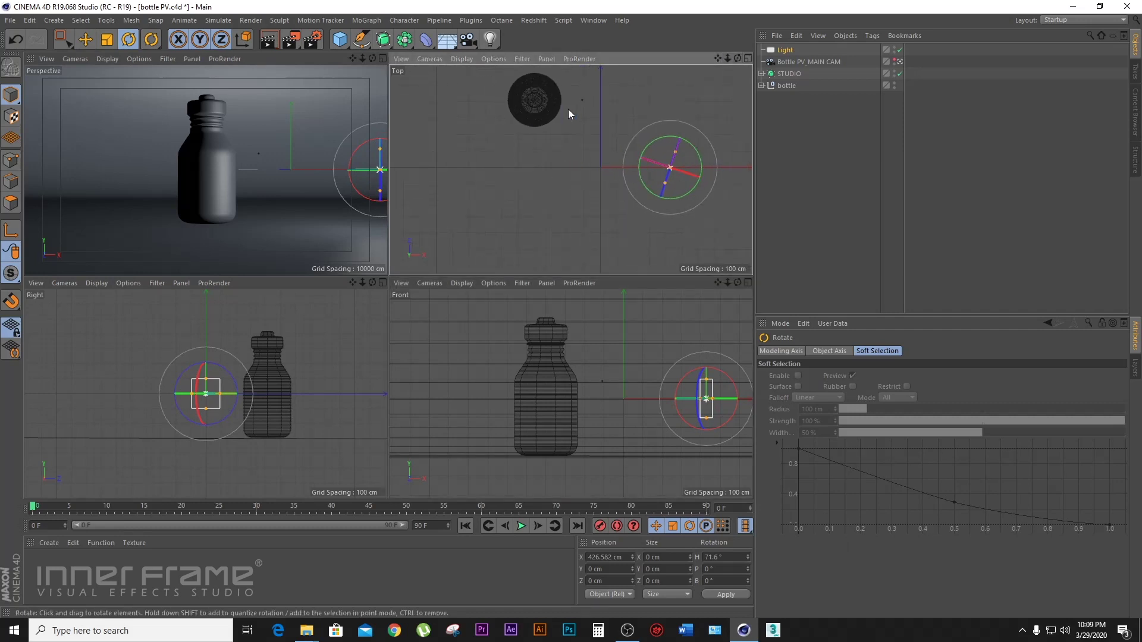
pyautogui.moveTo(687, 190); pyautogui.dragTo(675, 187)
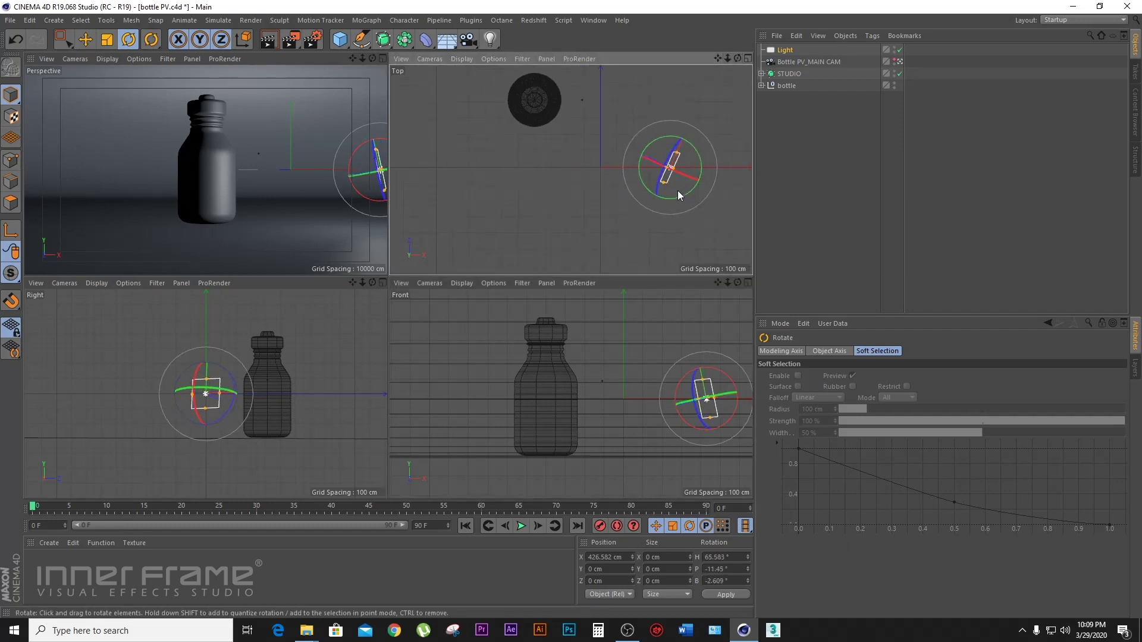
pyautogui.hotkey('ctrl', 'z')
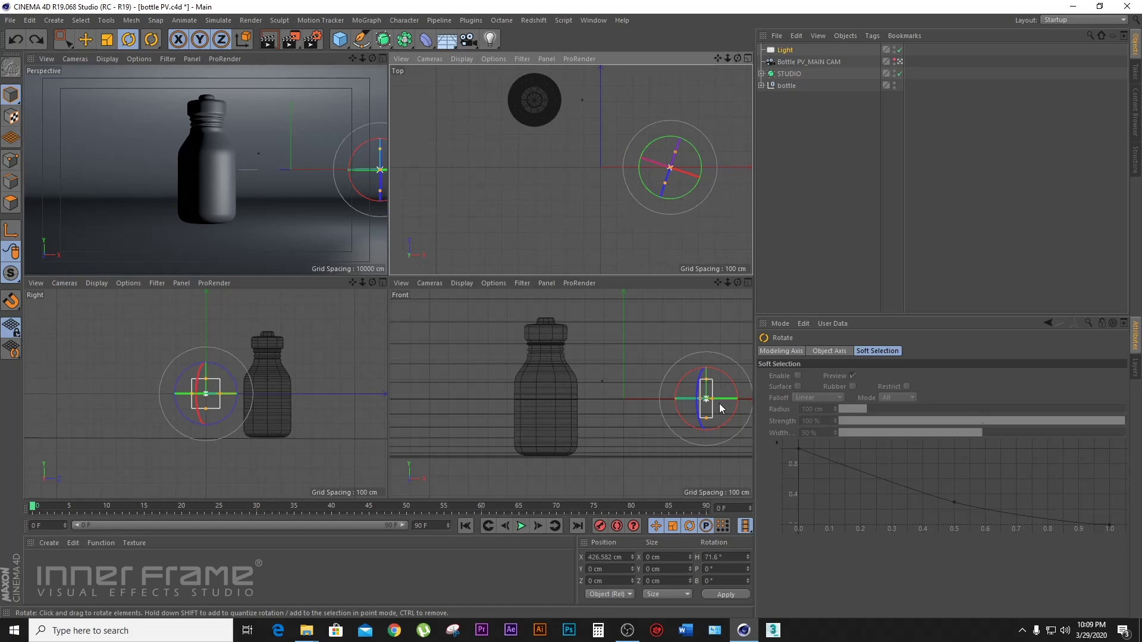
pyautogui.moveTo(719, 403); pyautogui.dragTo(706, 399)
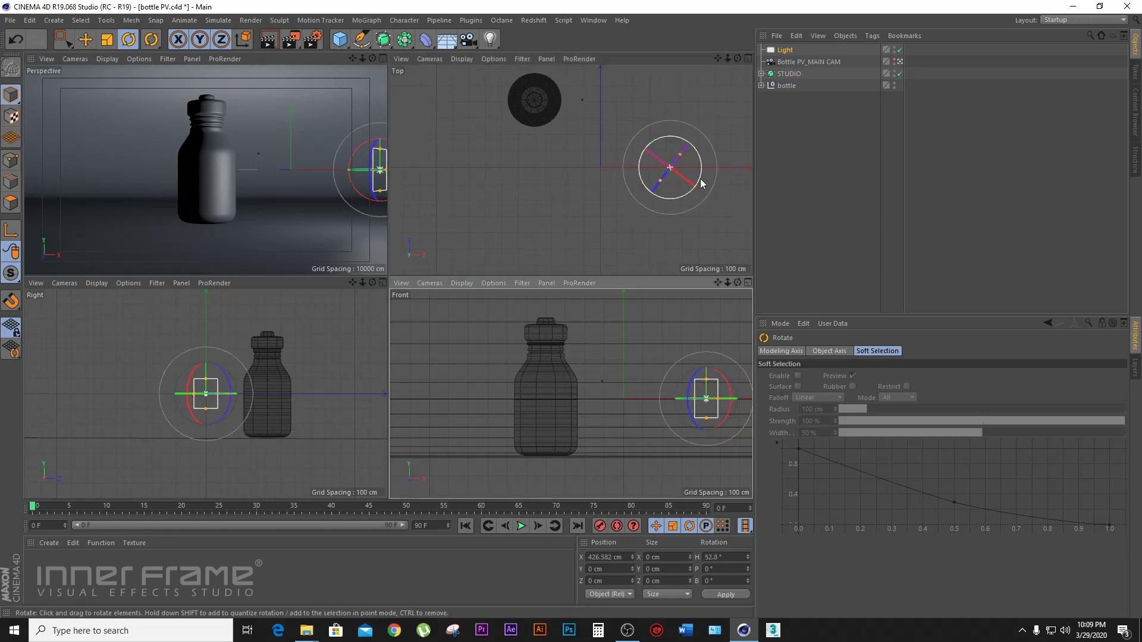
pyautogui.moveTo(690, 407); pyautogui.dragTo(709, 398)
pyautogui.hotkey('ctrl', 'z')
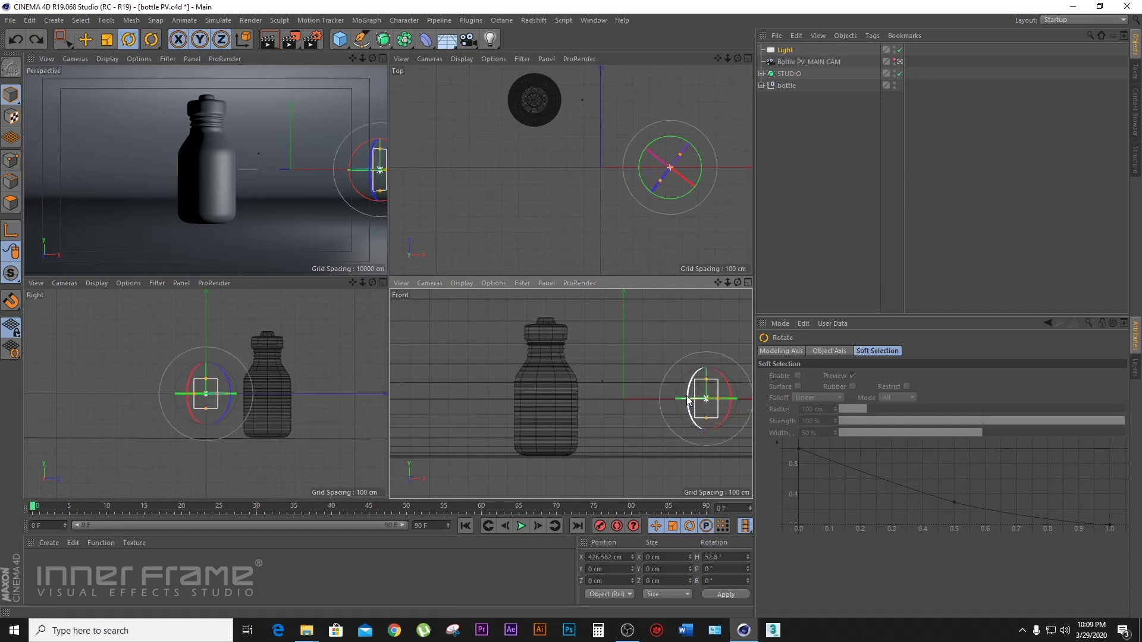
pyautogui.moveTo(685, 399); pyautogui.dragTo(694, 399)
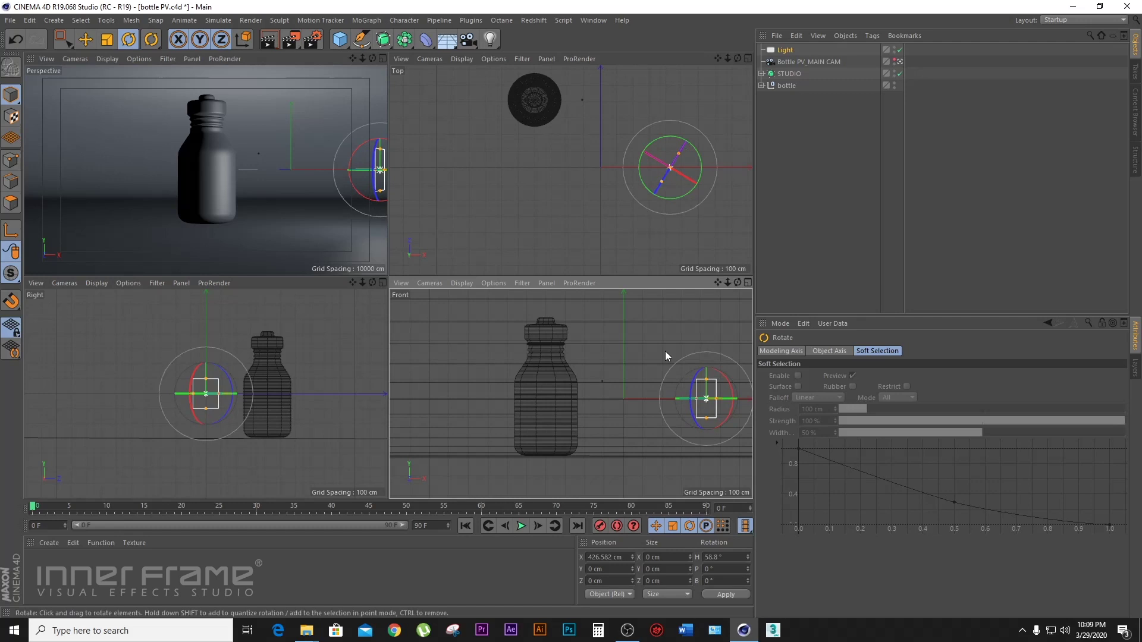
# Step: Position the light at Y 144.194 cm, ending near X 360.687, Z -75.781 cm
pyautogui.click(85, 39)
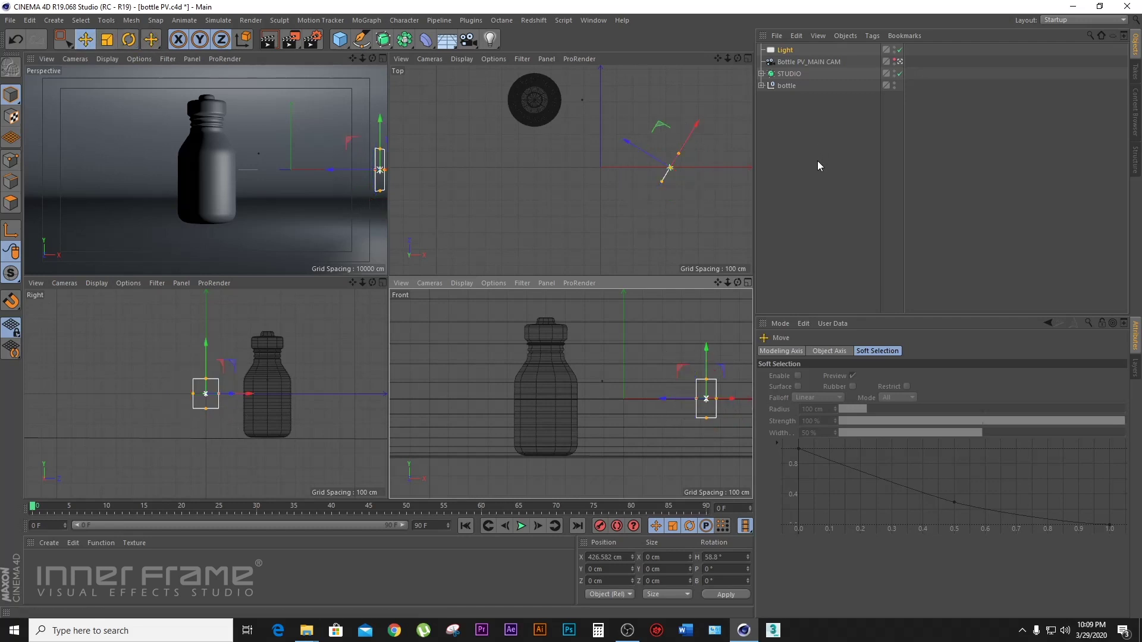
pyautogui.moveTo(706, 356); pyautogui.dragTo(704, 318)
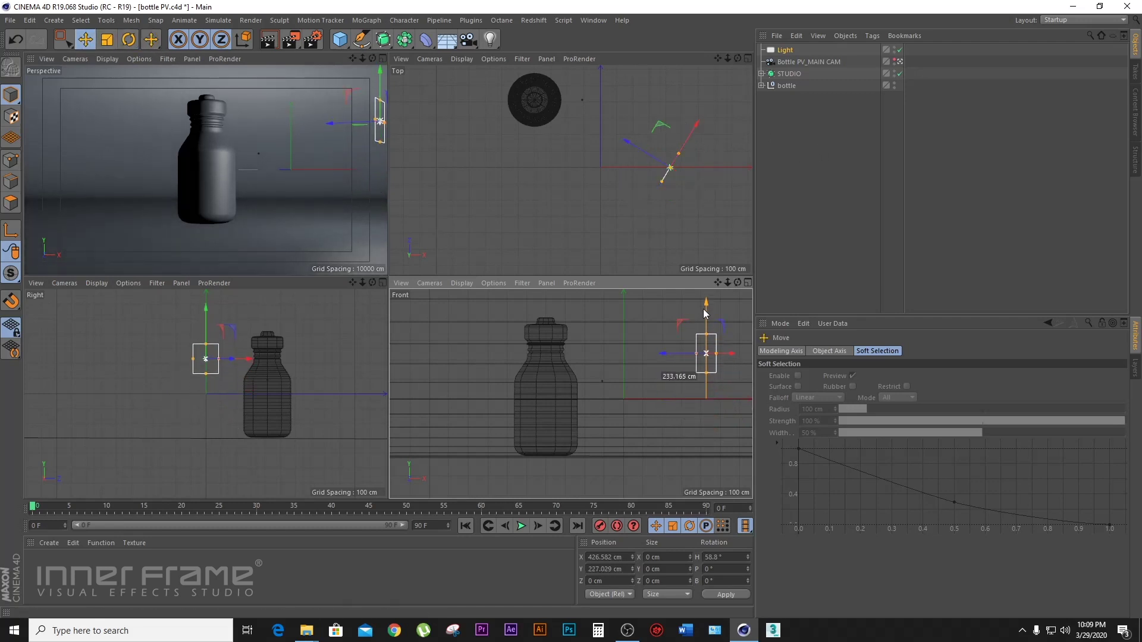
pyautogui.moveTo(704, 318); pyautogui.dragTo(724, 371)
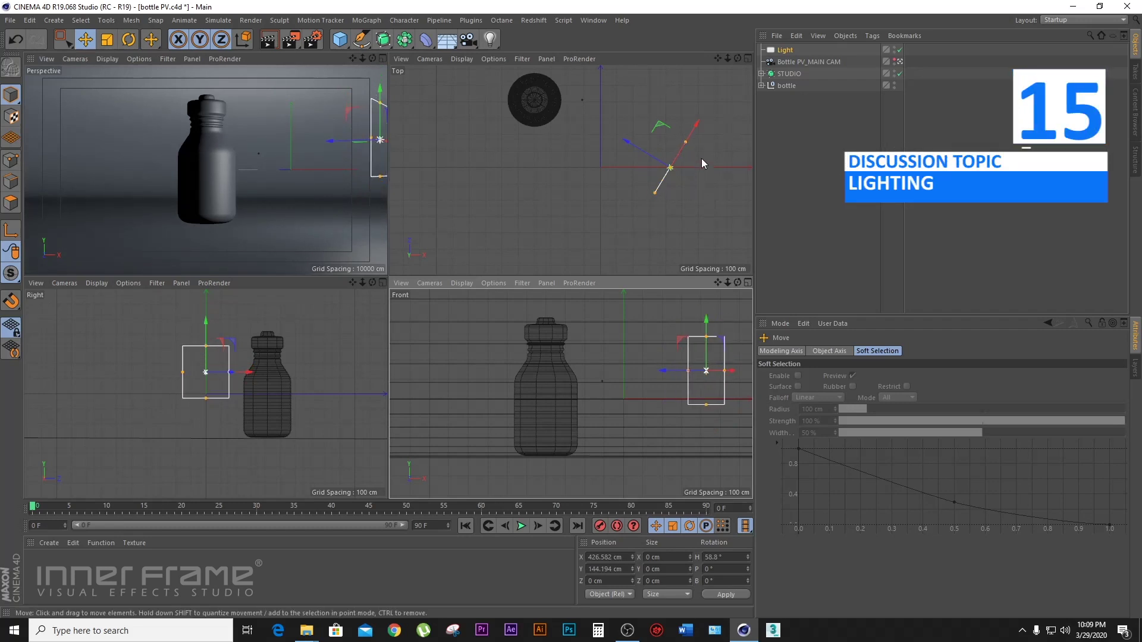
pyautogui.moveTo(696, 124)
pyautogui.mouseDown()
pyautogui.moveTo(683, 160)
pyautogui.moveTo(691, 155)
pyautogui.mouseUp()
# Step: Set the area light's shadow to Area and return to the single Perspective view
pyautogui.click(832, 476)
pyautogui.click(833, 524)
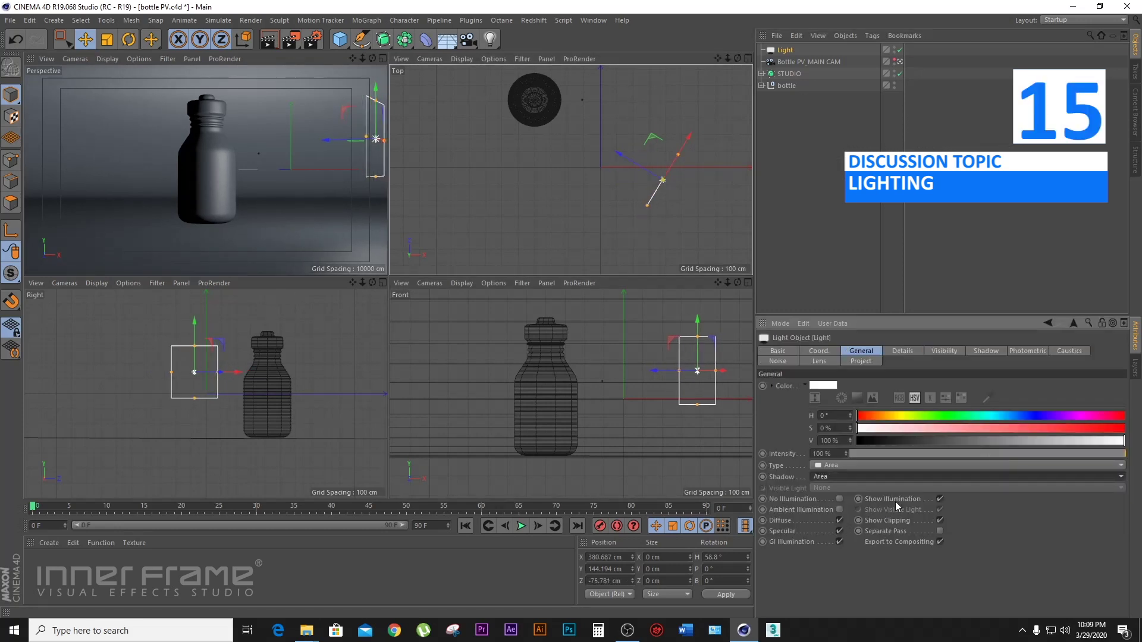
pyautogui.click(383, 58)
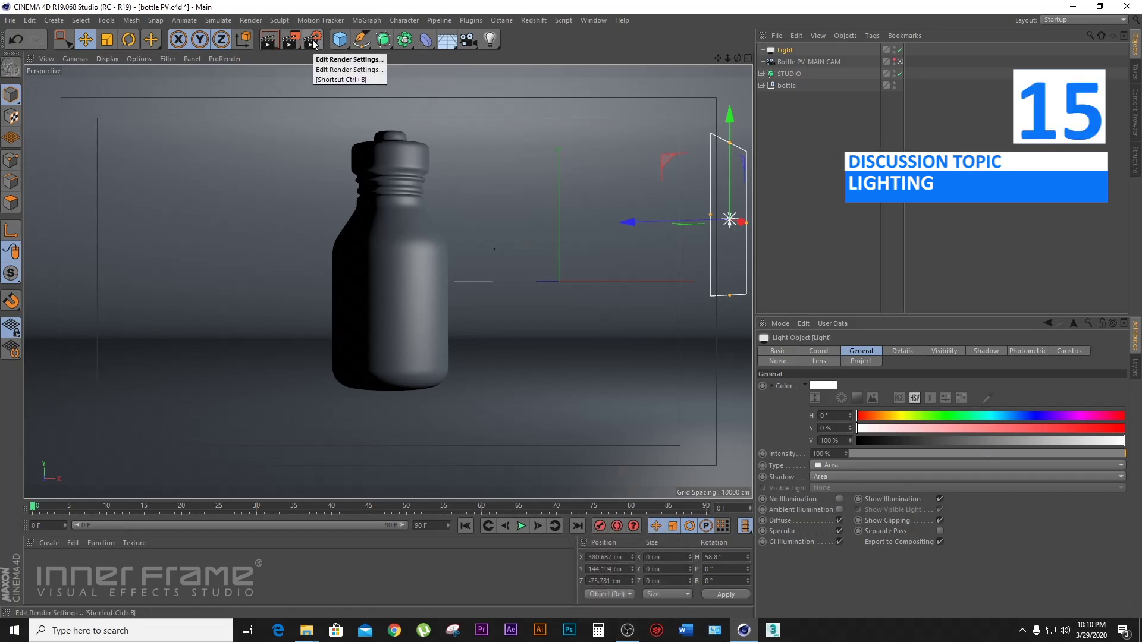
# Step: Preview-render the scene to check the light's shadow, then clear the render
pyautogui.click(268, 44)
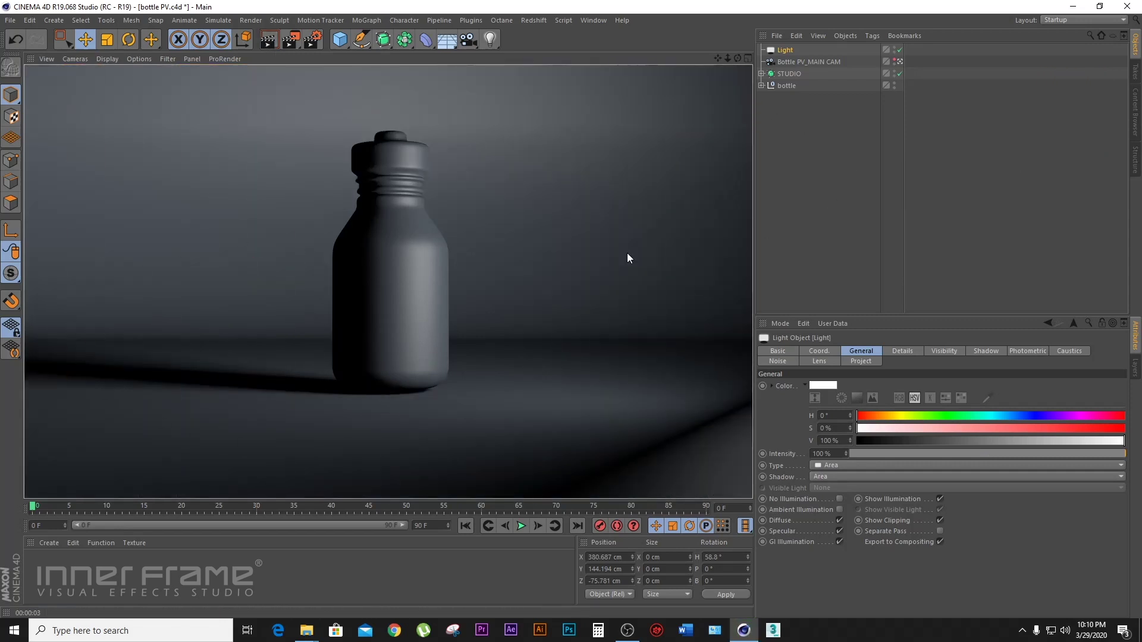
pyautogui.click(786, 85)
pyautogui.click(784, 50)
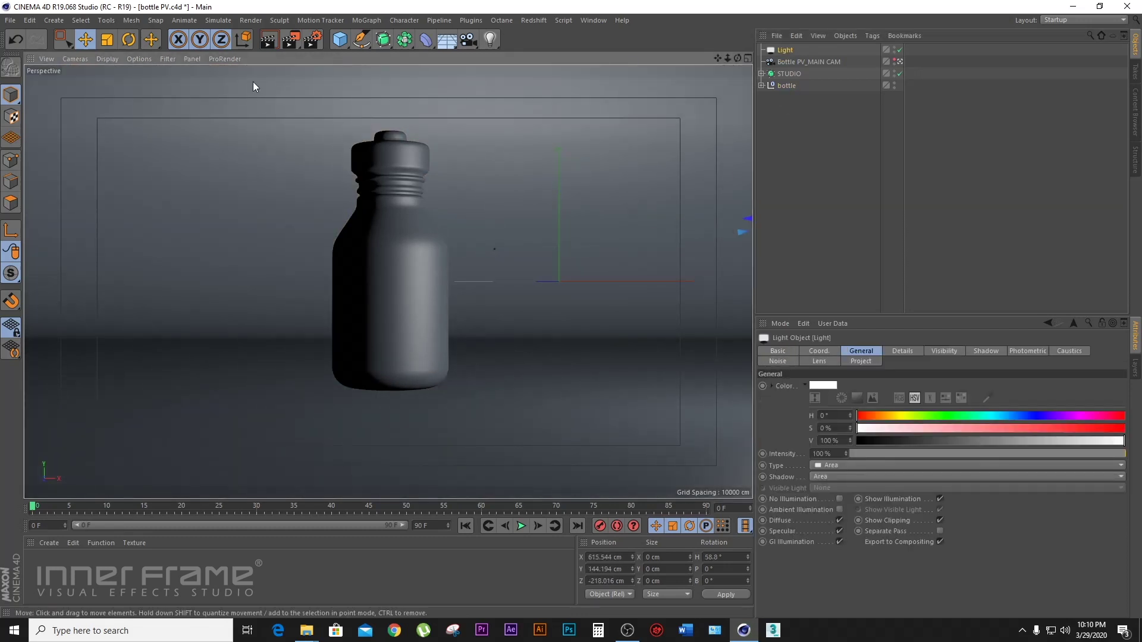
pyautogui.click(280, 43)
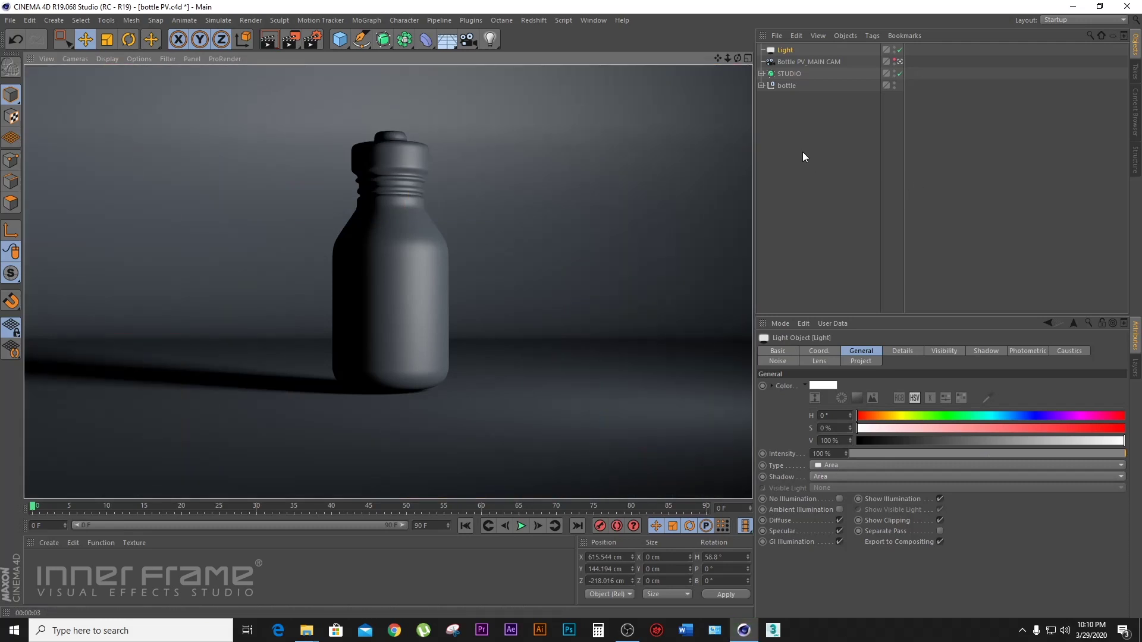
pyautogui.click(879, 140)
pyautogui.click(784, 49)
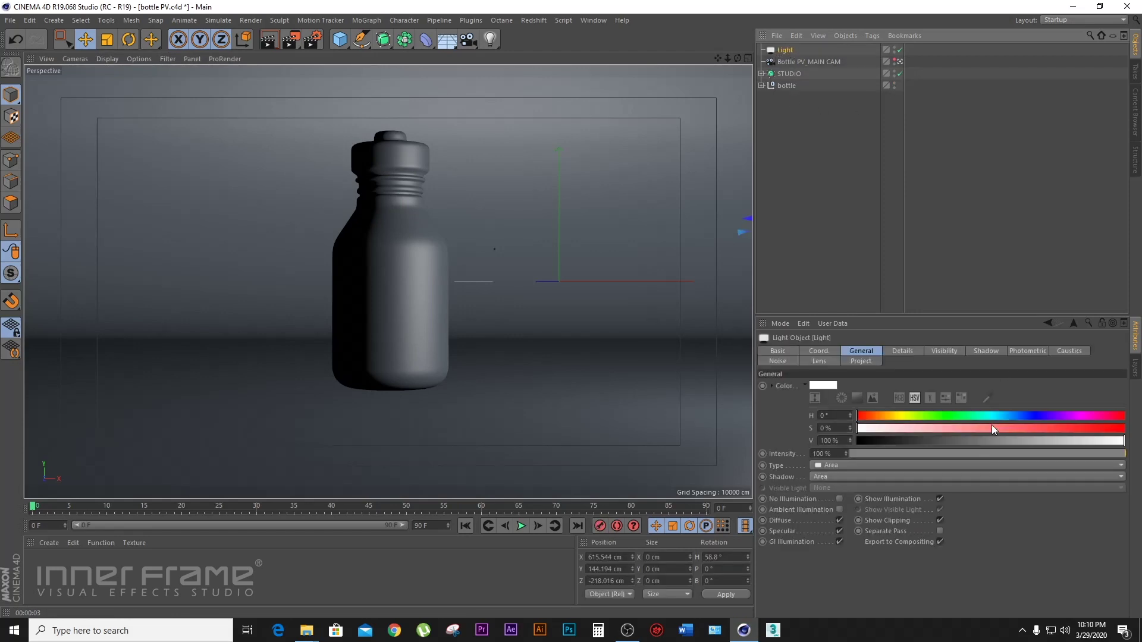
# Step: Shift the light colour toward orange and set it by temperature to 3000 K
pyautogui.moveTo(894, 420); pyautogui.dragTo(896, 421)
pyautogui.moveTo(896, 428); pyautogui.dragTo(910, 428)
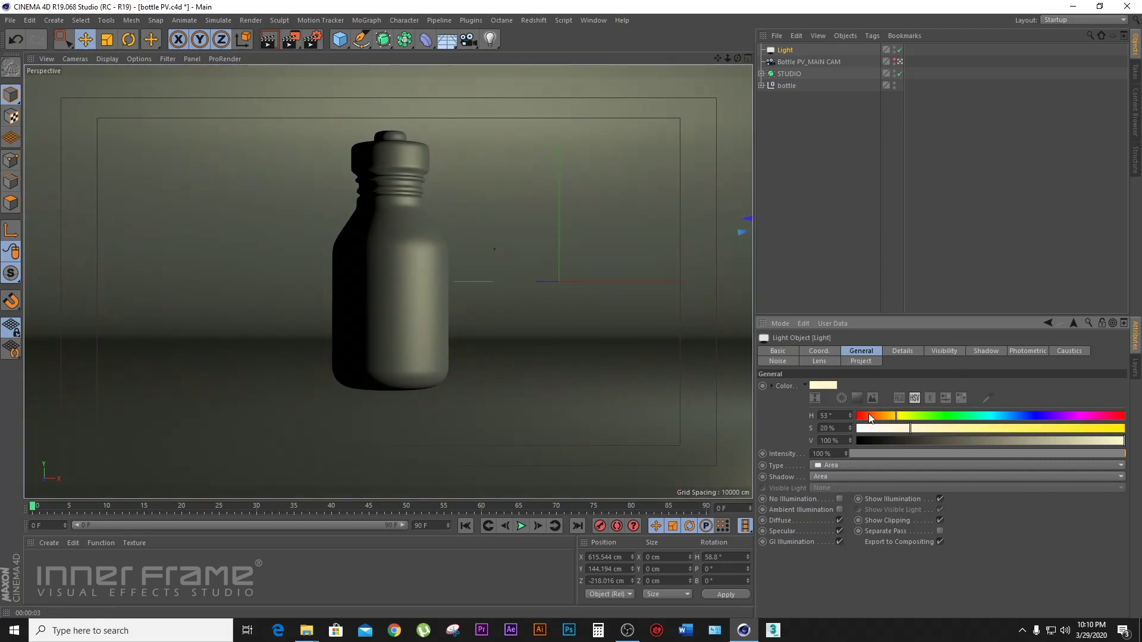
pyautogui.click(930, 398)
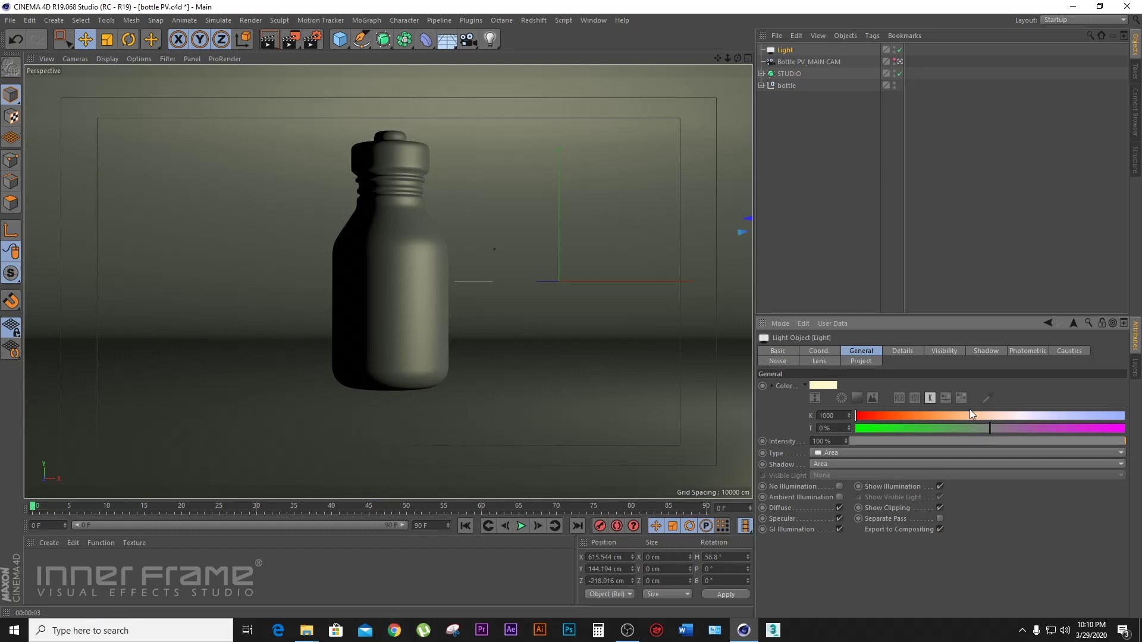
pyautogui.click(837, 414)
pyautogui.write('300')
pyautogui.write('0')
pyautogui.press('Return')
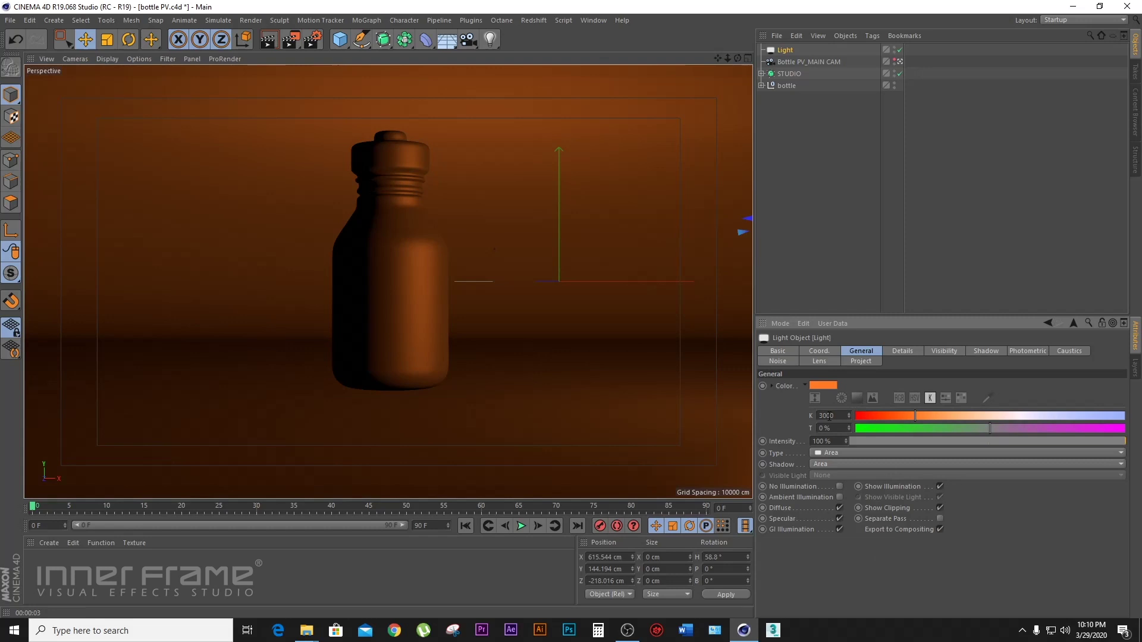
# Step: Raise the light's colour temperature to 3500 K and preview-render the bottle
pyautogui.doubleClick(836, 415)
pyautogui.write('3500')
pyautogui.press('Return')
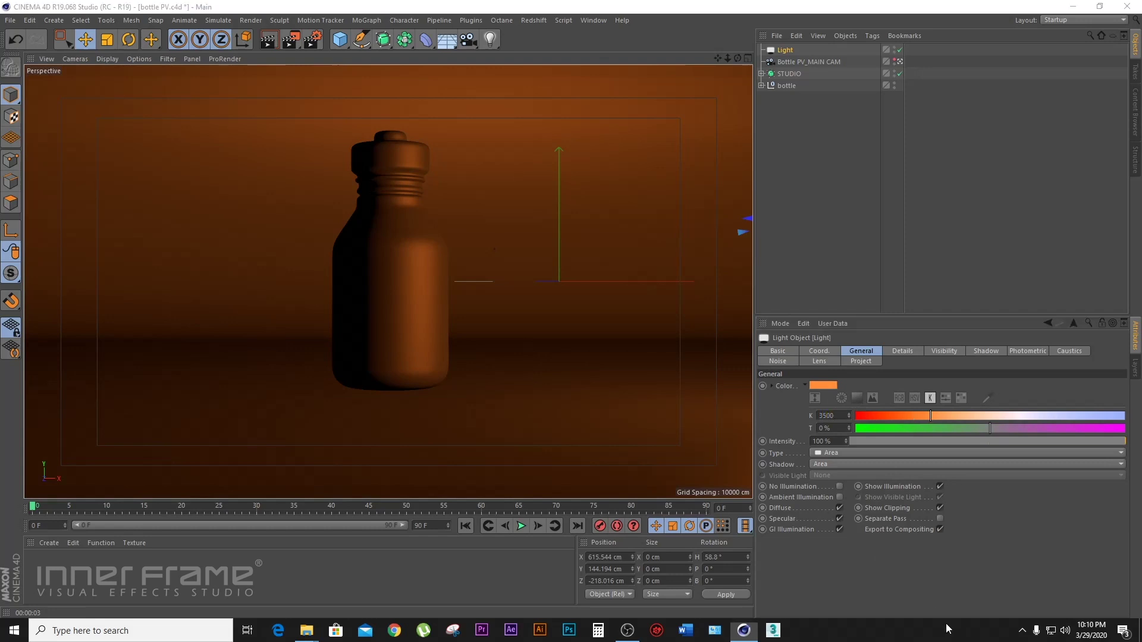
pyautogui.click(258, 41)
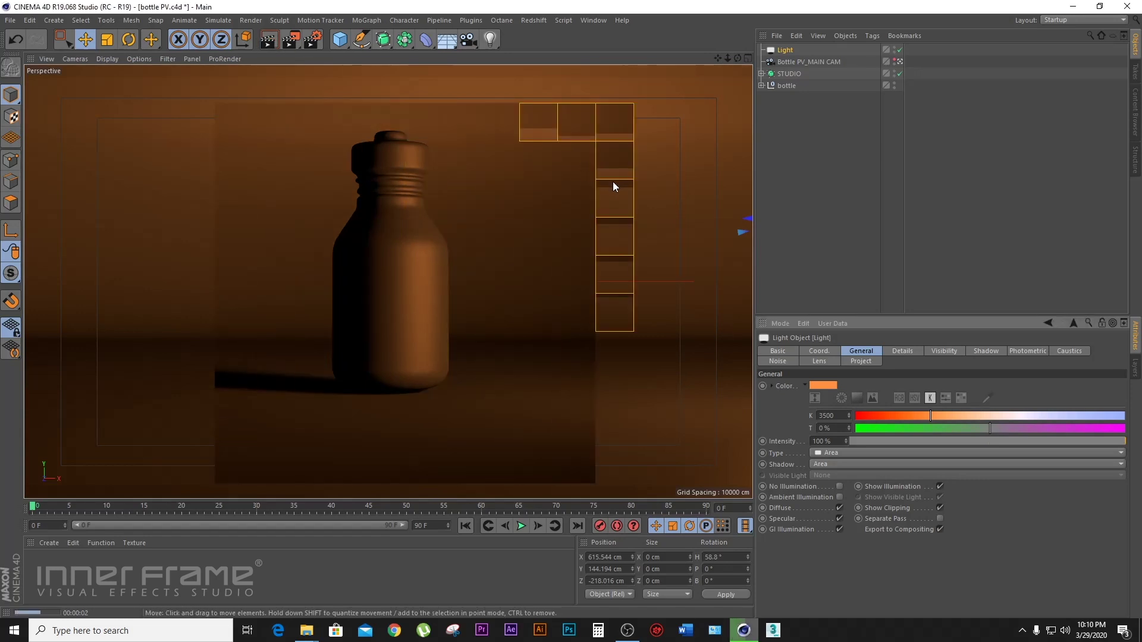
# Step: Clear the preview render and return to the four-view layout
pyautogui.click(868, 161)
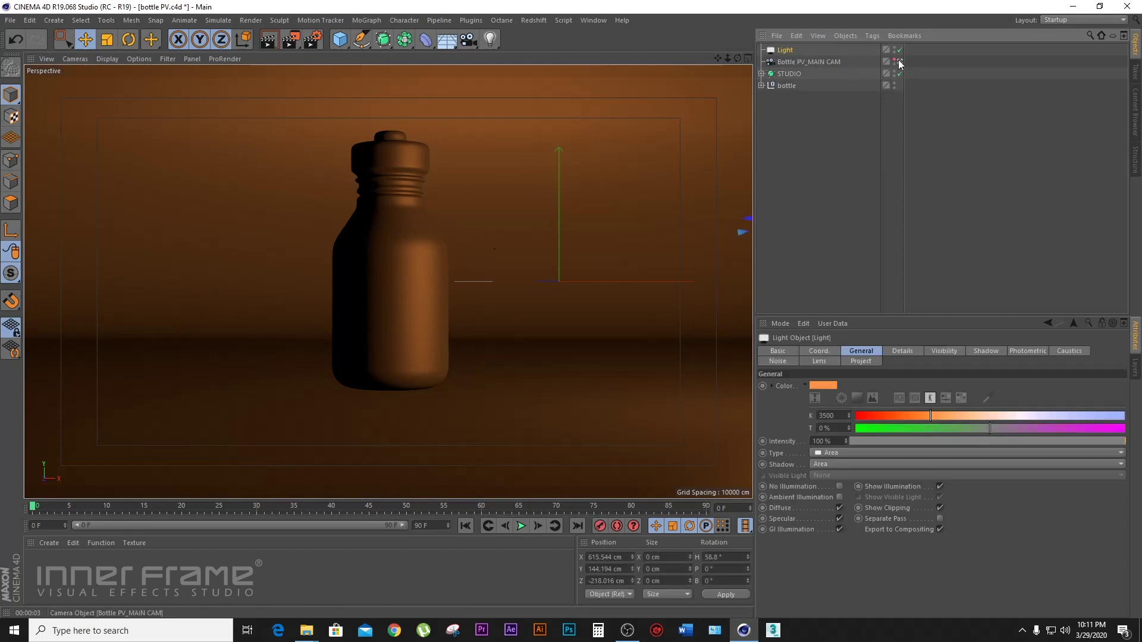
pyautogui.click(747, 59)
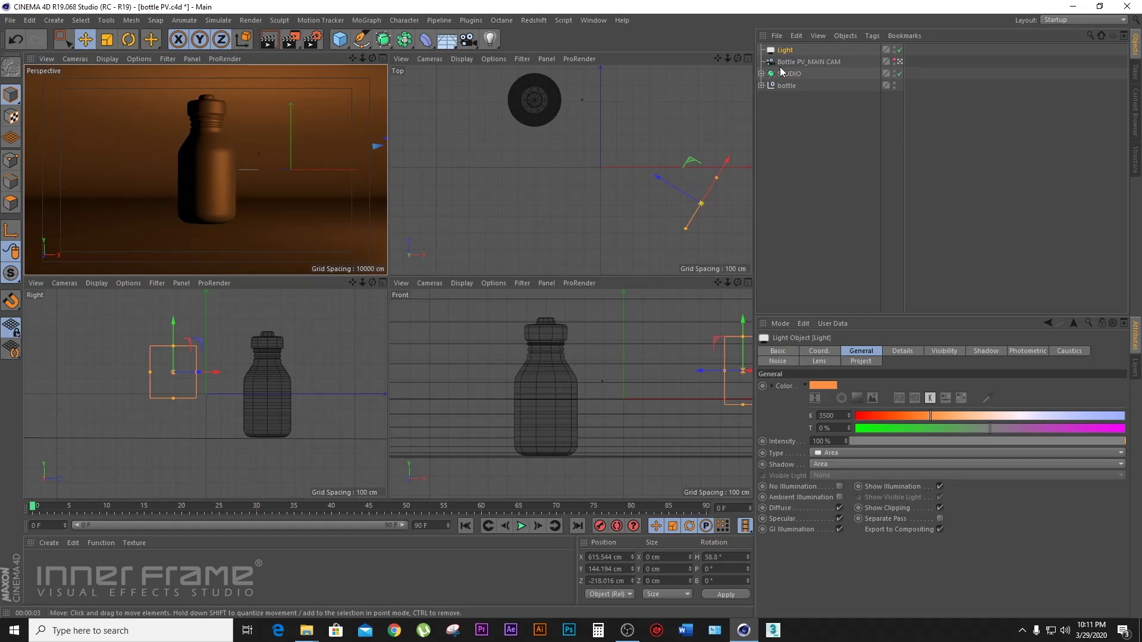
# Step: Duplicate the light as Light.1, then reselect the original Light with Rotate active
pyautogui.moveTo(785, 51); pyautogui.dragTo(786, 60)
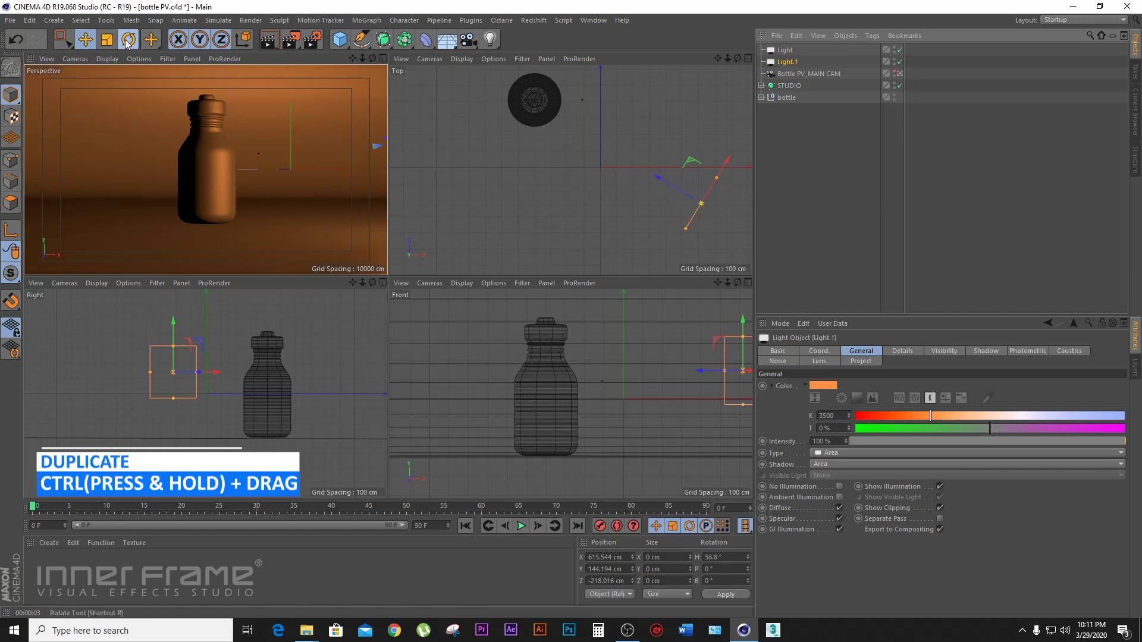
pyautogui.press('r')
pyautogui.click(785, 50)
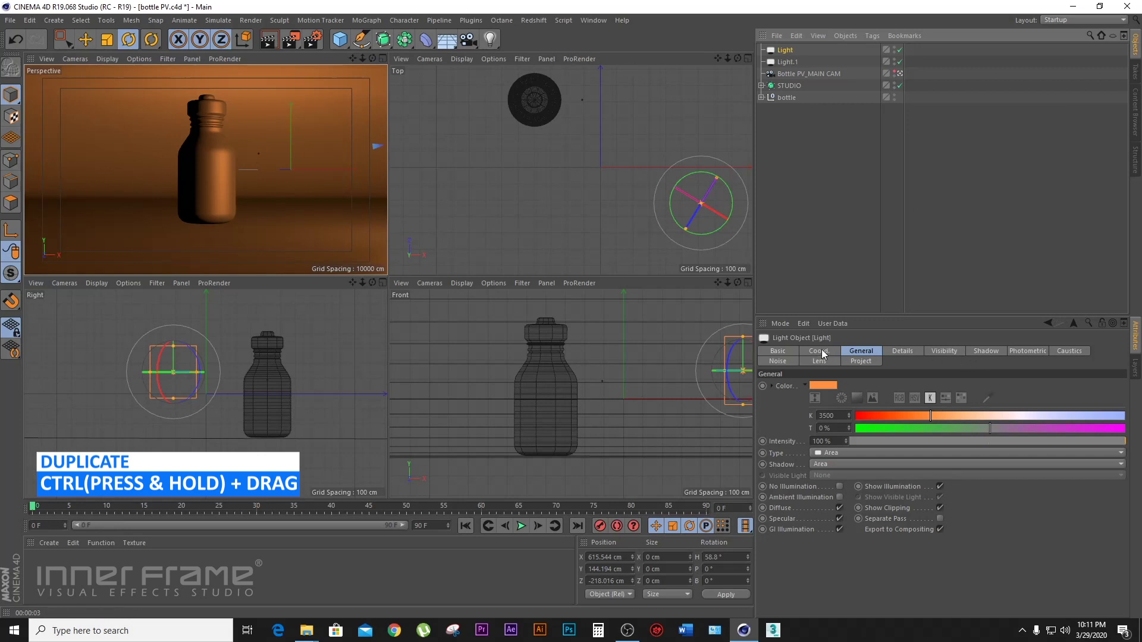
# Step: Set the original Light's heading R.H to 60°
pyautogui.click(819, 351)
pyautogui.click(957, 387)
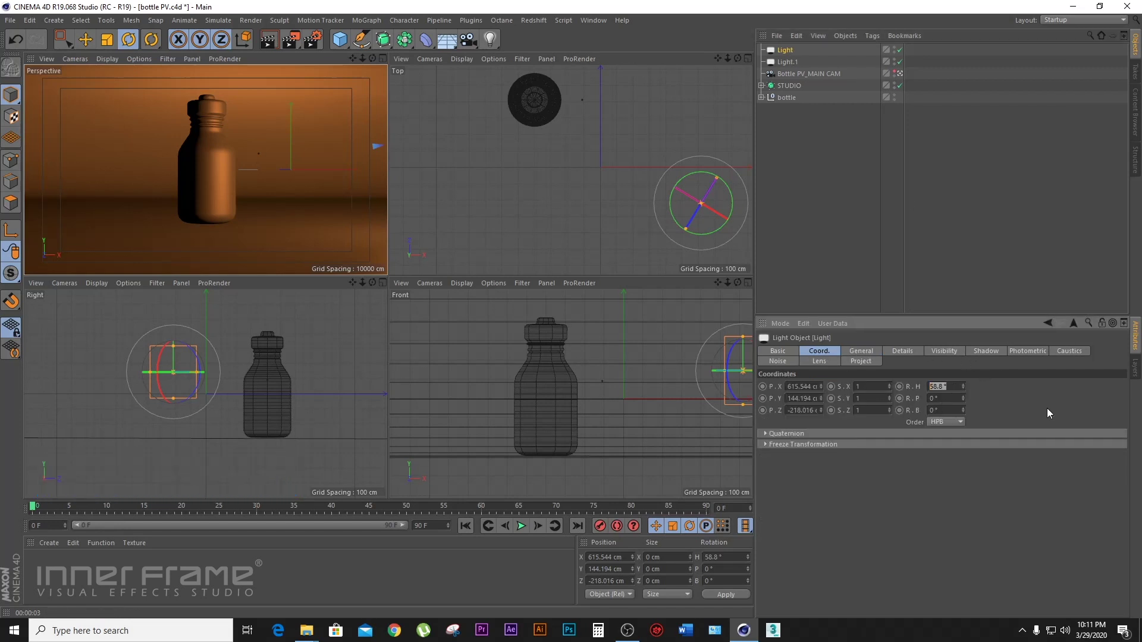
pyautogui.write('60')
pyautogui.press('Return')
# Step: Set the copy Light.1's heading R.H to -60°
pyautogui.click(784, 62)
pyautogui.click(939, 386)
pyautogui.write('-60')
pyautogui.press('Return')
pyautogui.click(85, 39)
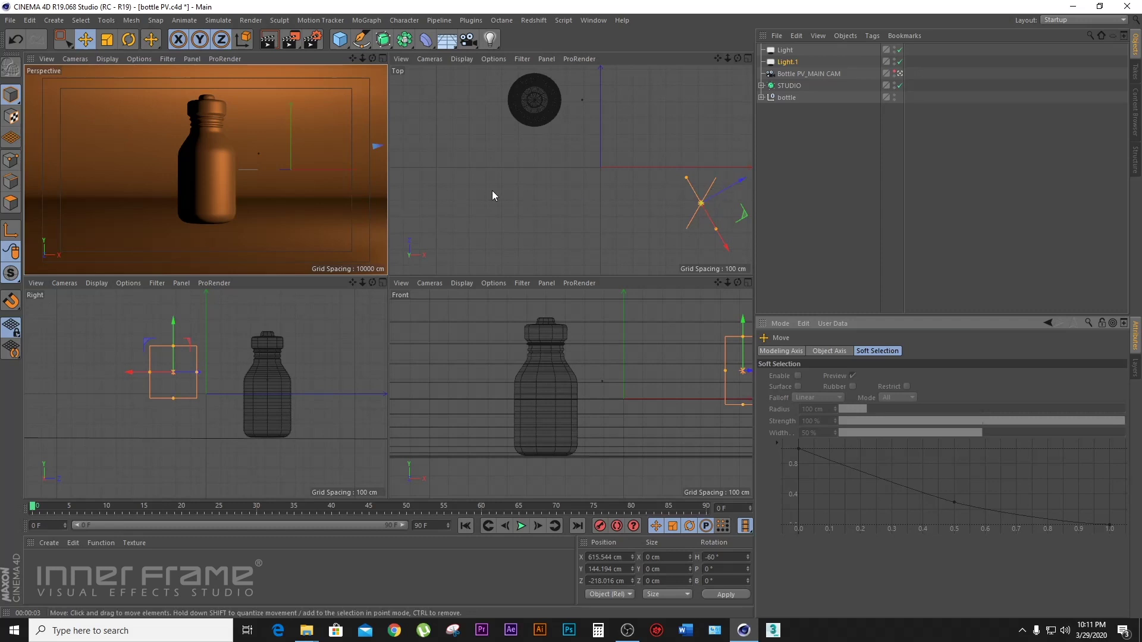
# Step: Using world coordinates, drag Light.1 left in the Top view to X -1299.628 cm
pyautogui.click(242, 40)
pyautogui.moveTo(746, 204); pyautogui.dragTo(507, 204)
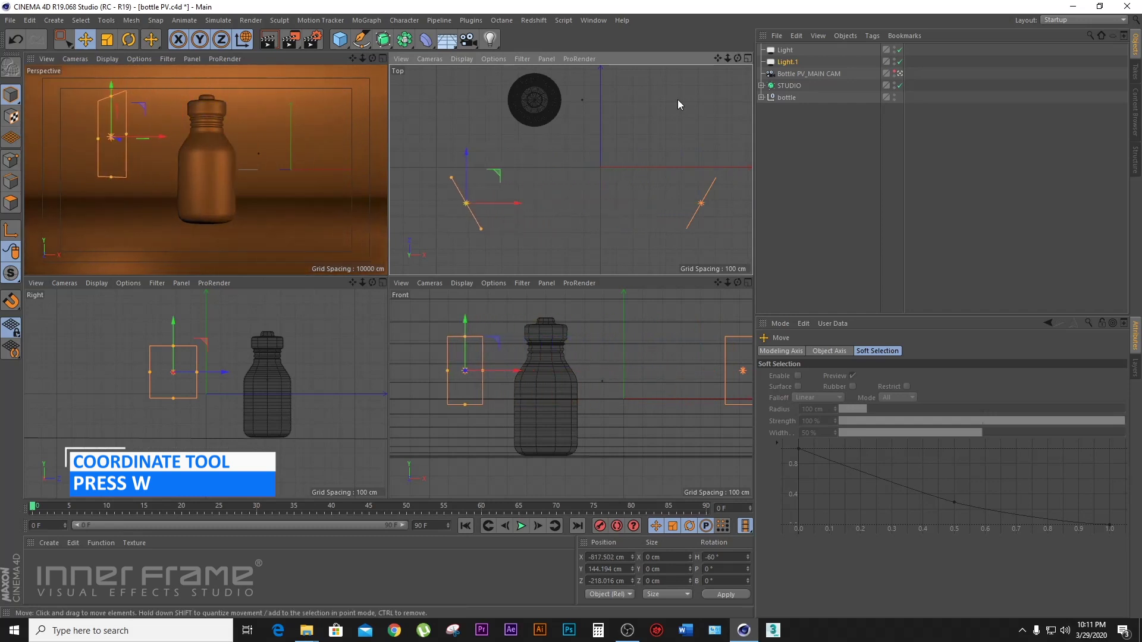
pyautogui.scroll(-3, 665, 134)
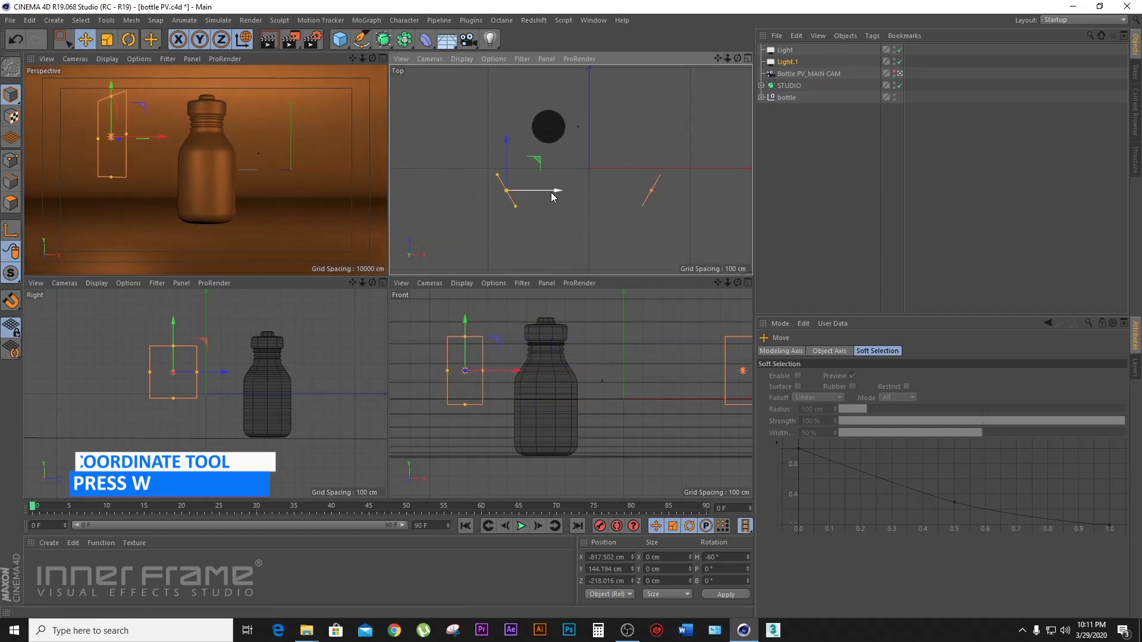
pyautogui.moveTo(551, 190); pyautogui.dragTo(510, 203)
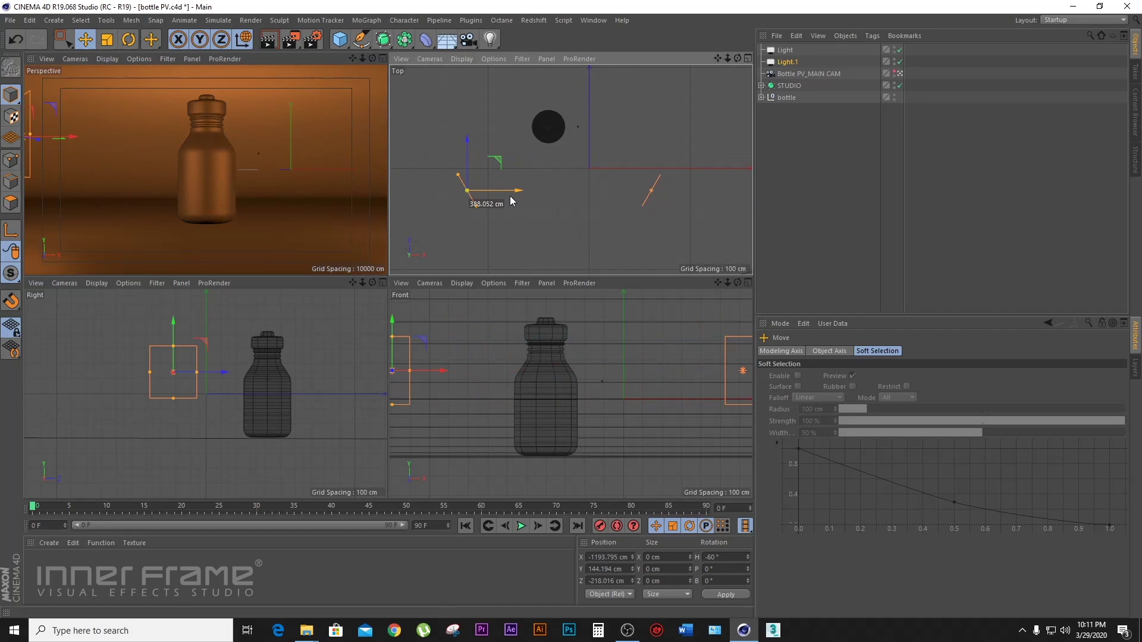
pyautogui.moveTo(510, 202); pyautogui.dragTo(503, 202)
pyautogui.click(809, 62)
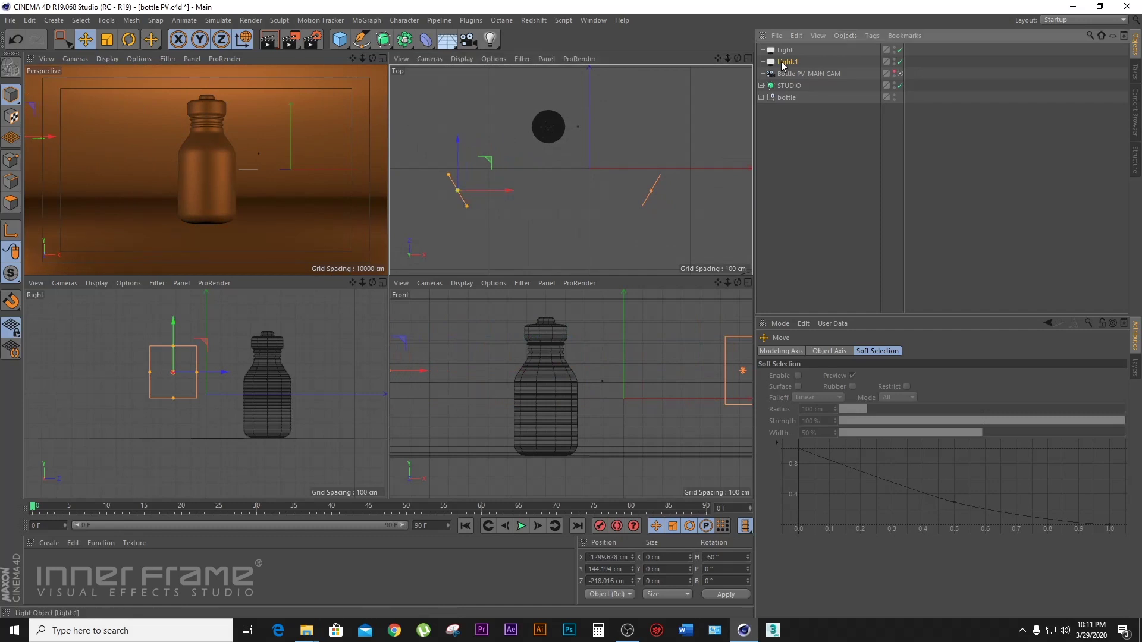
pyautogui.click(869, 355)
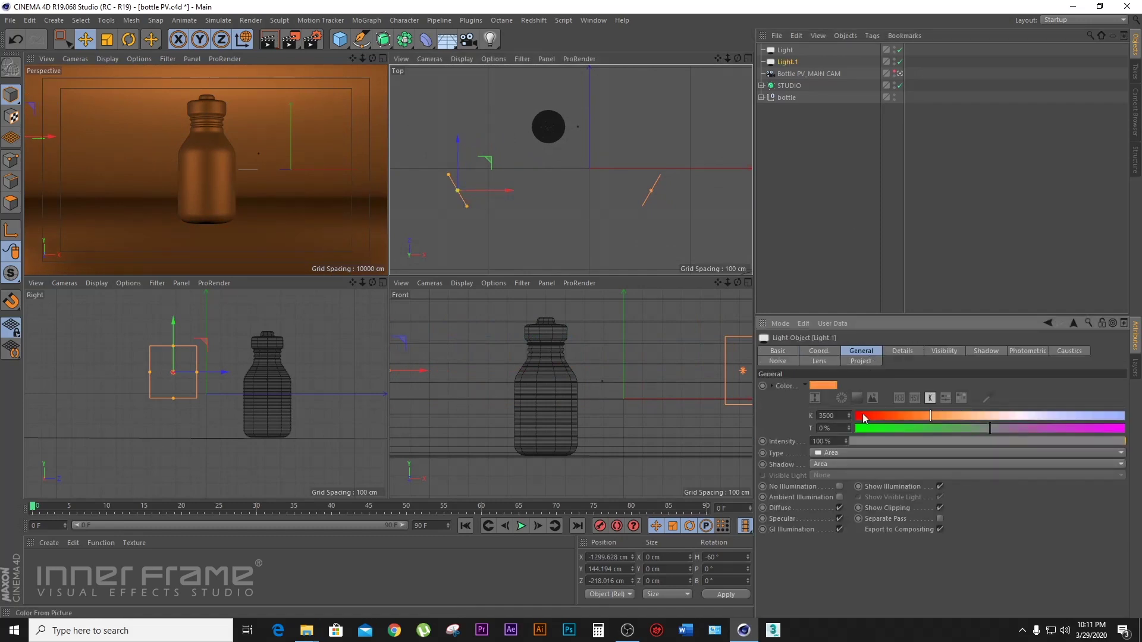
# Step: Set Light.1's colour temperature to 8000 K and maximize the Perspective view
pyautogui.click(829, 415)
pyautogui.write('8000')
pyautogui.press('Return')
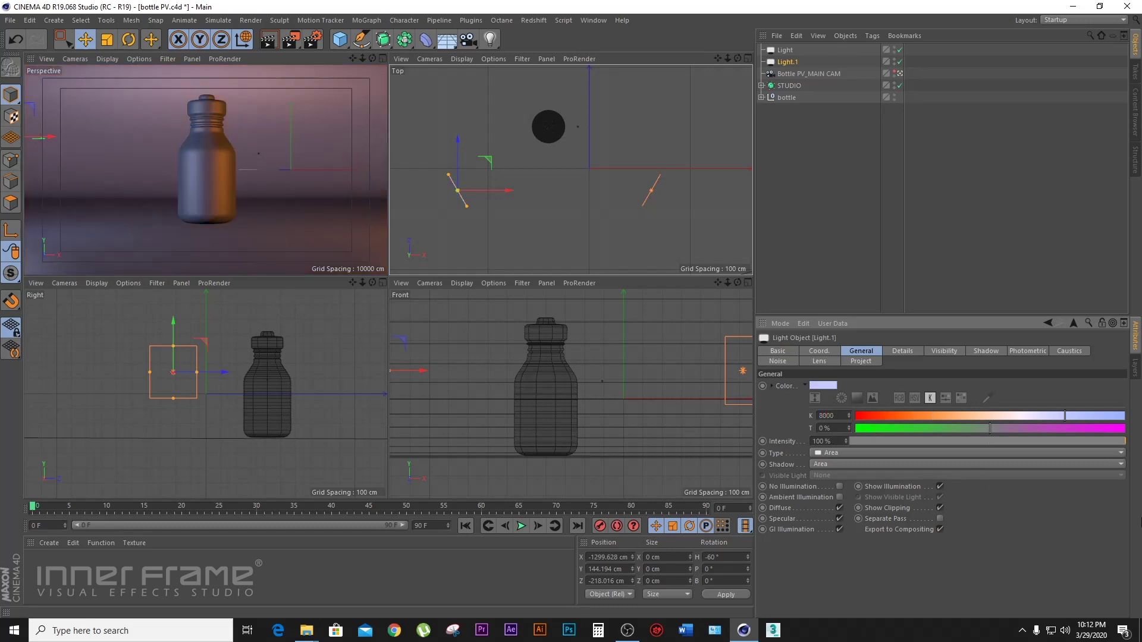
pyautogui.click(383, 58)
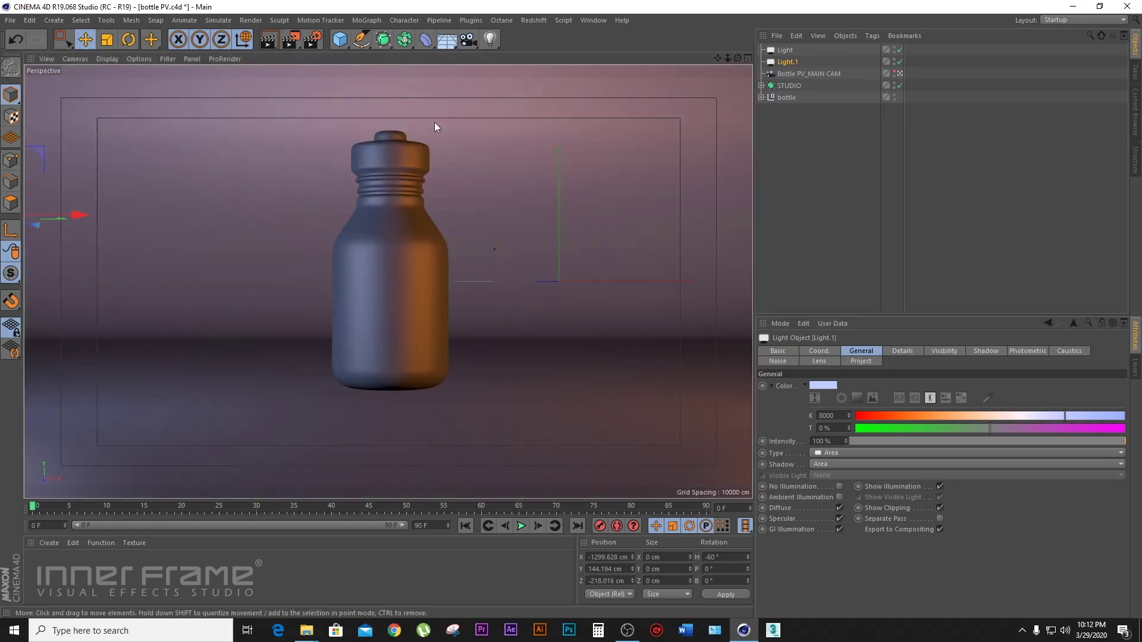
pyautogui.hotkey('ctrl', 'r')
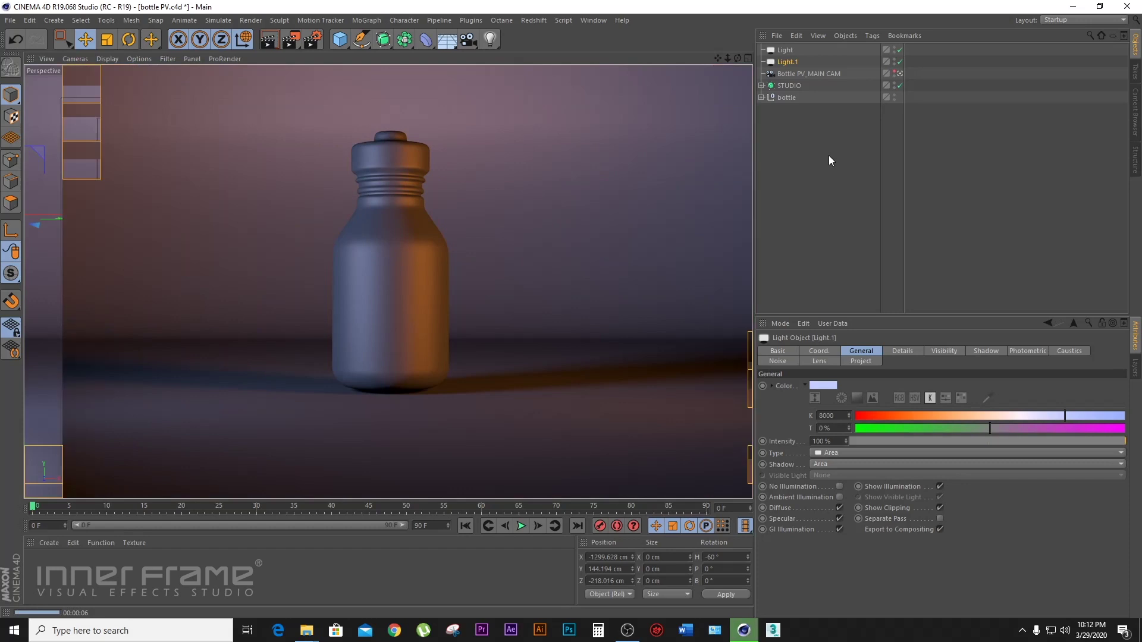
pyautogui.click(893, 179)
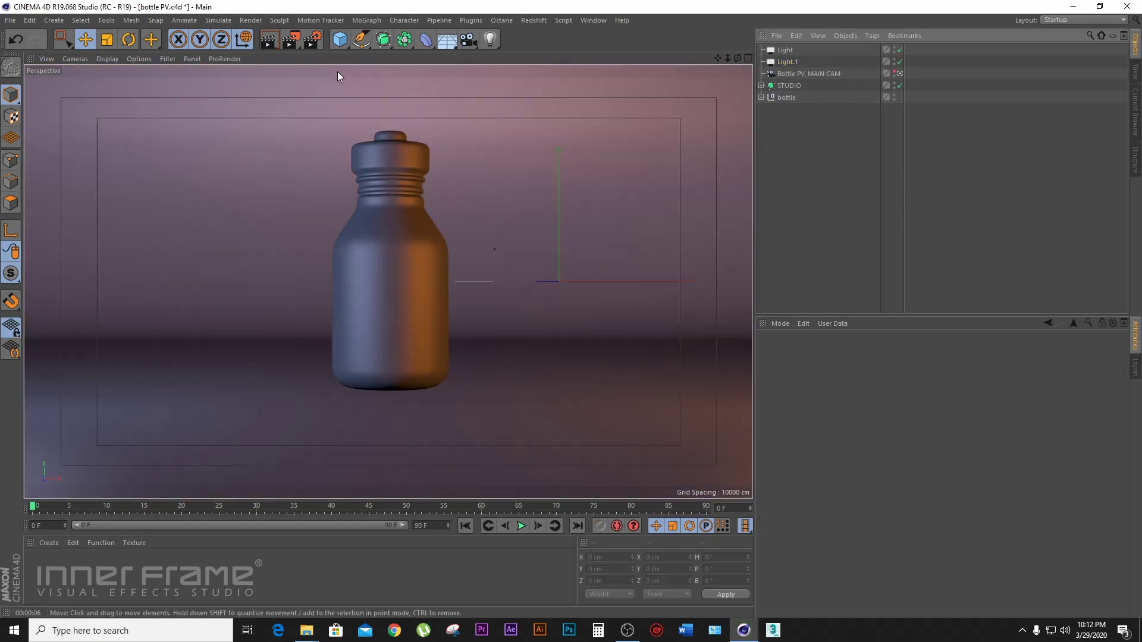
pyautogui.click(787, 62)
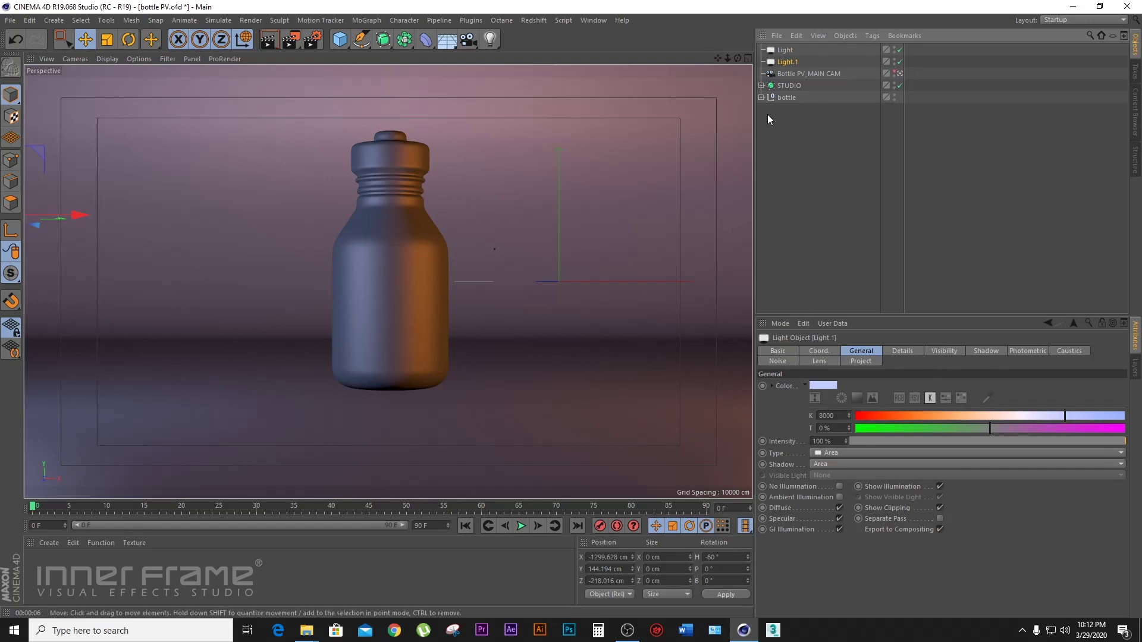
pyautogui.click(780, 50)
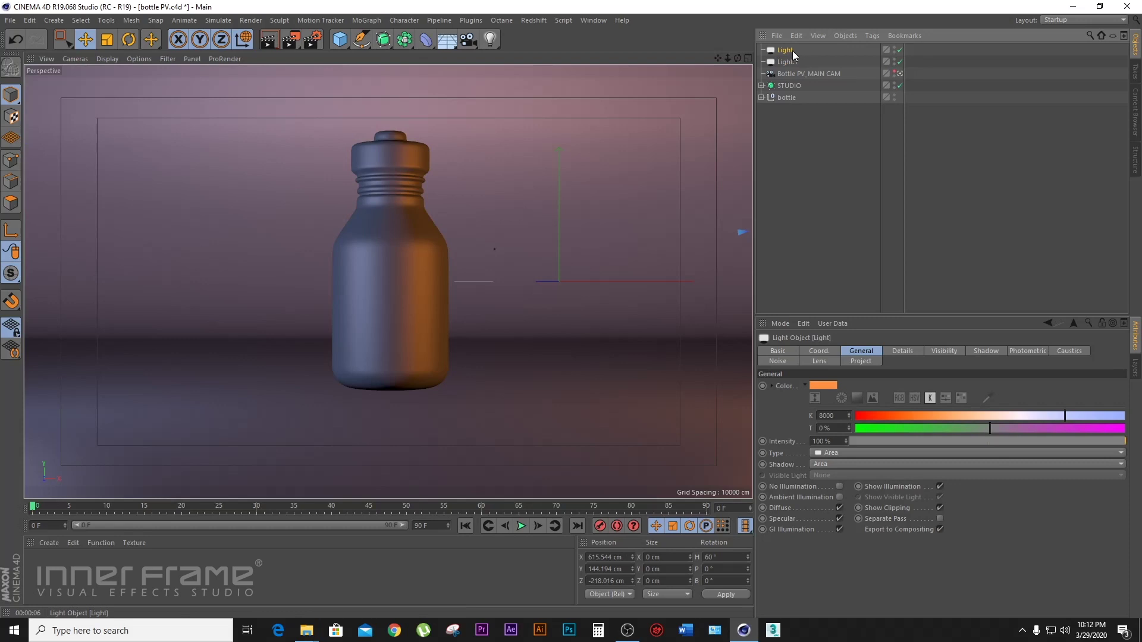
# Step: Rename the original light to keylight and set its intensity to 80%
pyautogui.doubleClick(792, 52)
pyautogui.write('keyl')
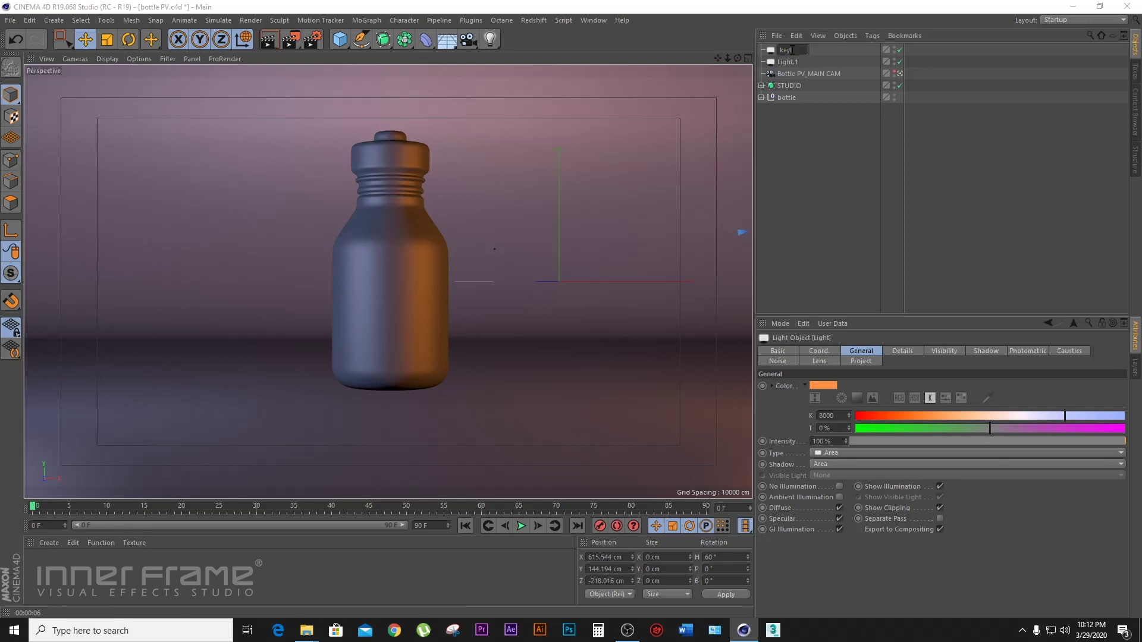
pyautogui.write('ight')
pyautogui.press('Return')
pyautogui.click(831, 440)
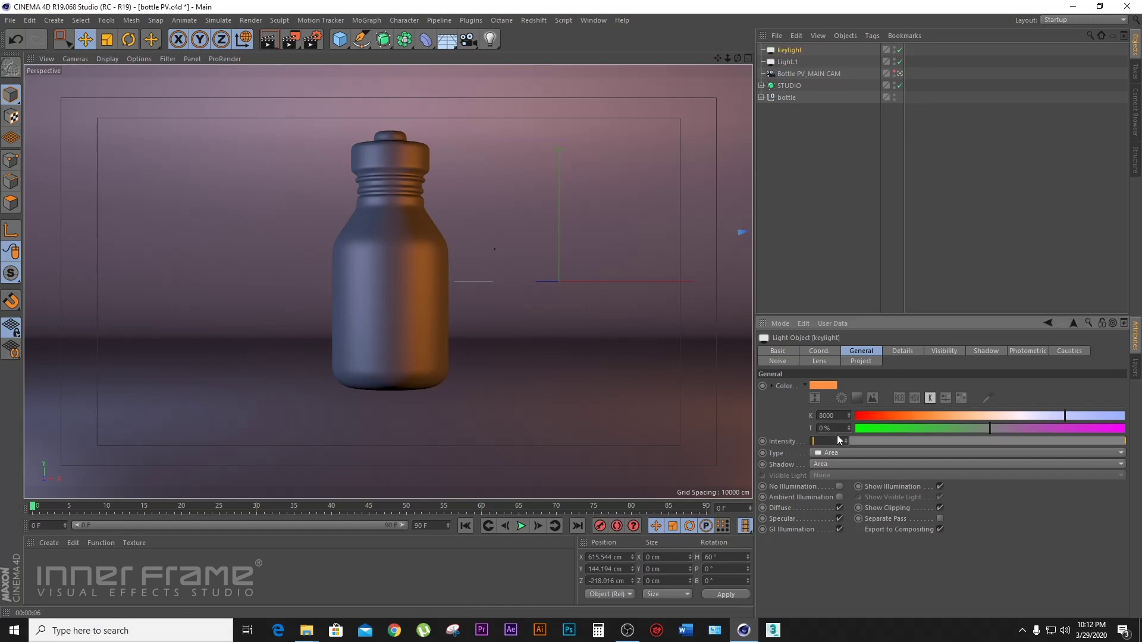
pyautogui.write('80')
pyautogui.press('Return')
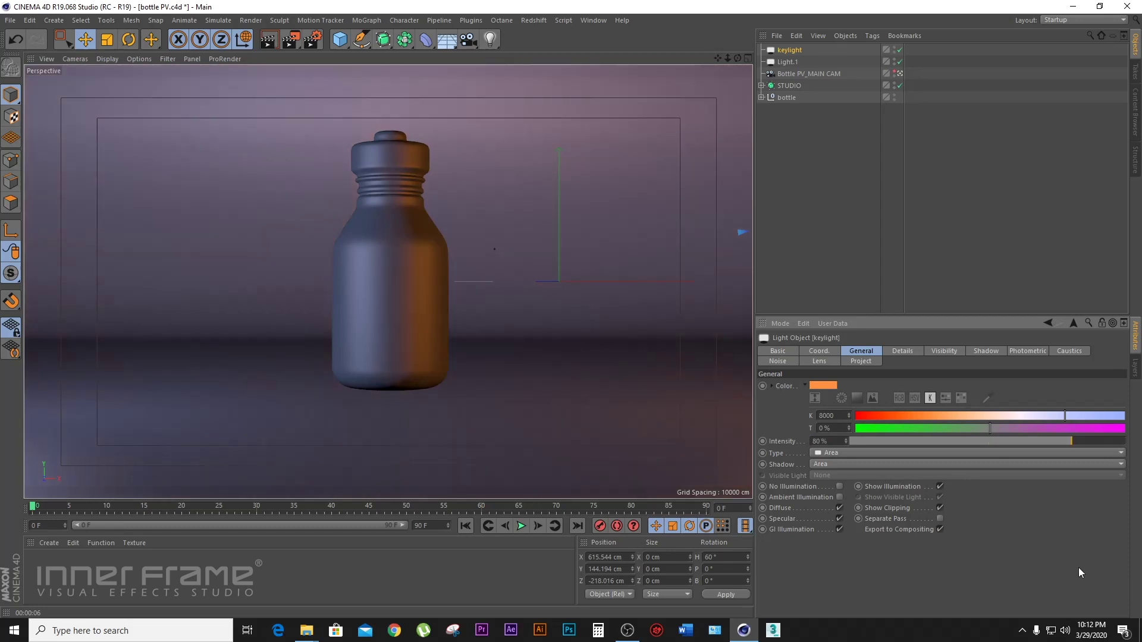
# Step: Rename the copied light to fill light and render a viewport lighting preview
pyautogui.doubleClick(787, 62)
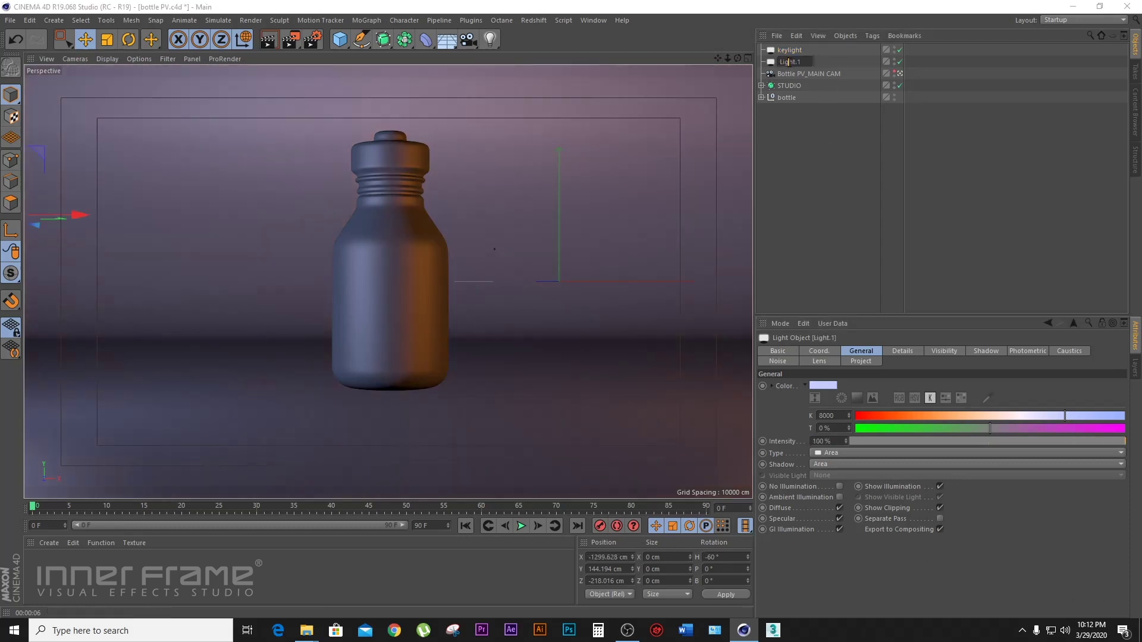
pyautogui.doubleClick(787, 62)
pyautogui.write('f')
pyautogui.write('ght')
pyautogui.press('Return')
pyautogui.click(269, 43)
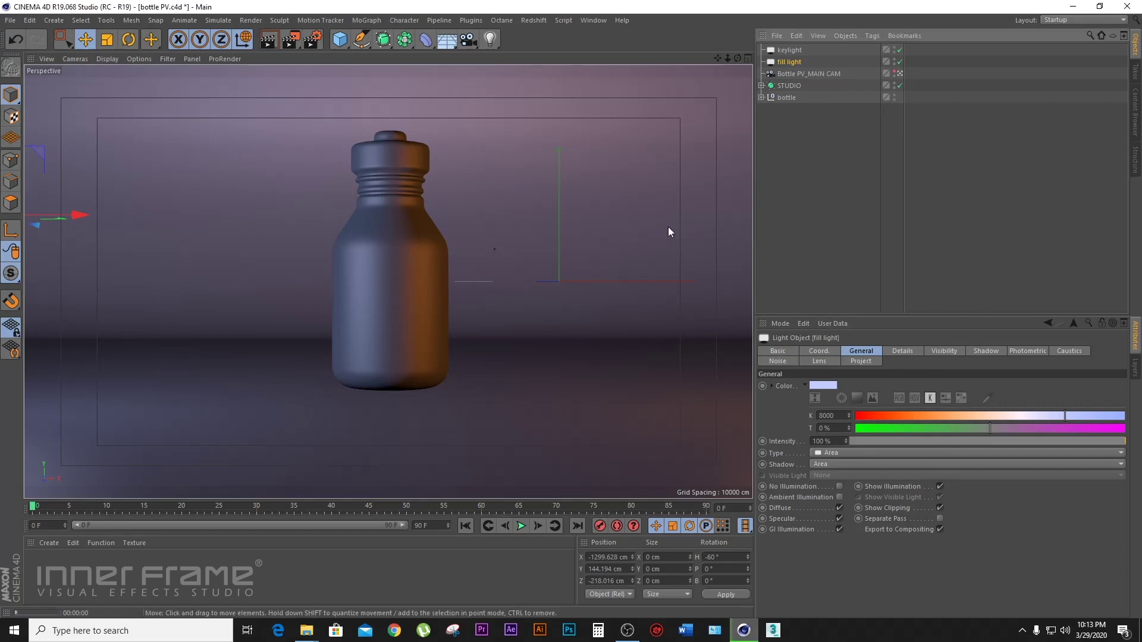
# Step: Review the keylight's Details, Shadow and General settings, then select the fill light
pyautogui.click(853, 188)
pyautogui.click(794, 51)
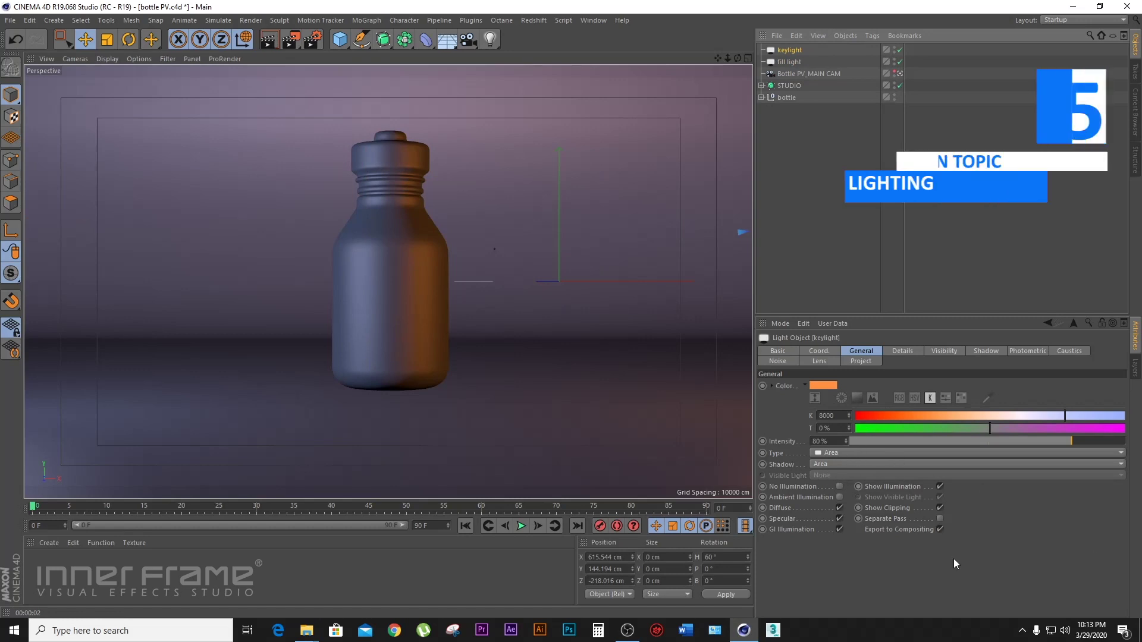
pyautogui.click(905, 352)
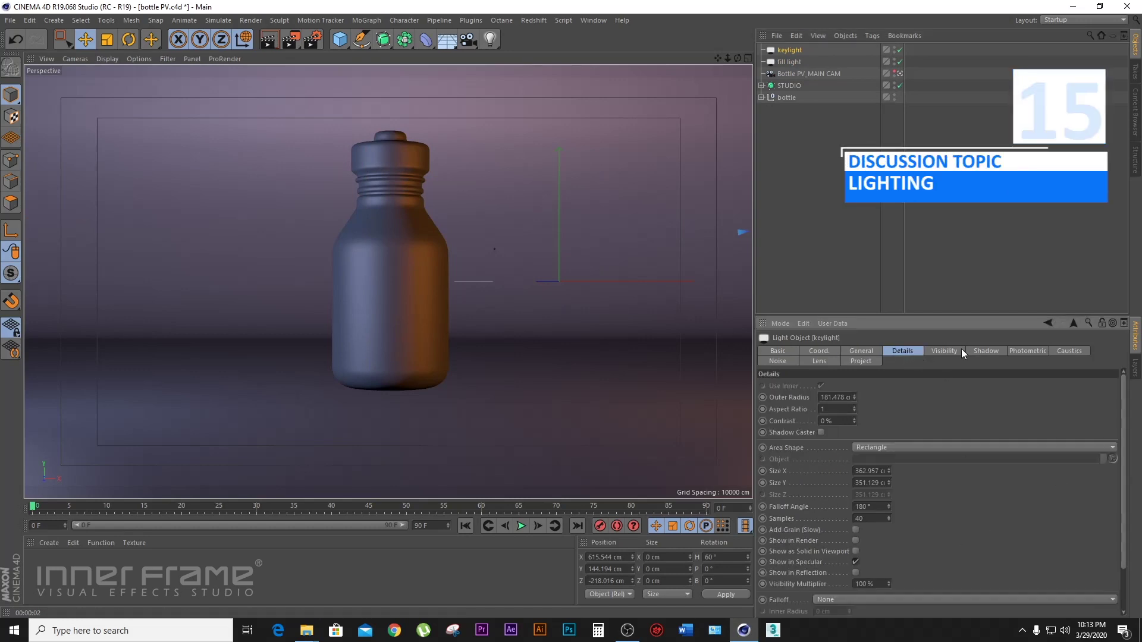
pyautogui.click(942, 352)
pyautogui.click(990, 352)
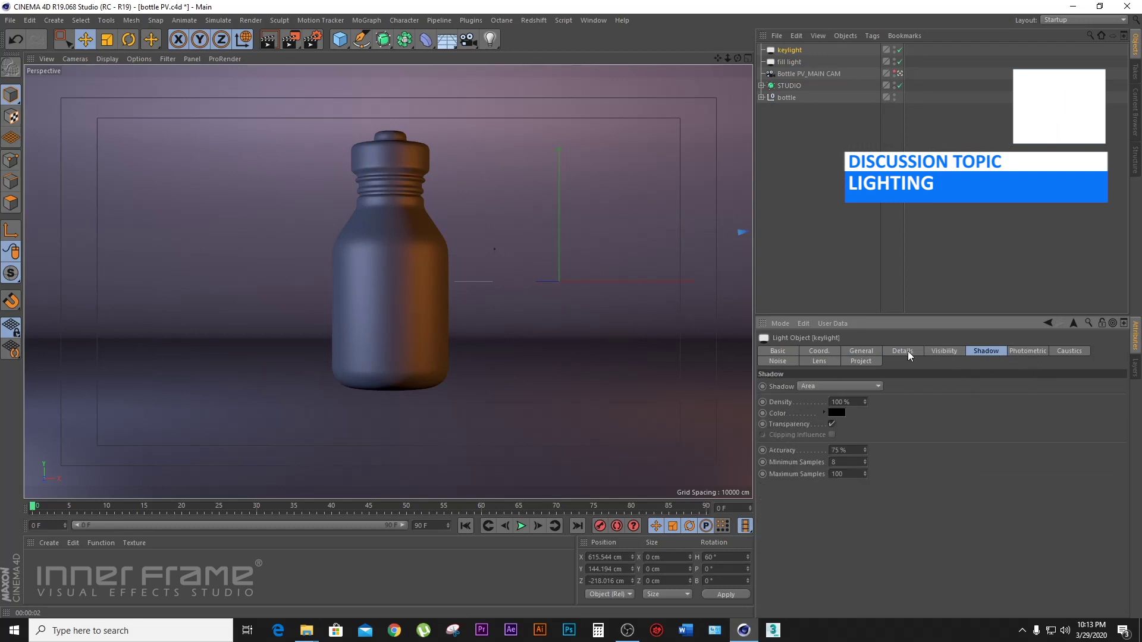
pyautogui.click(859, 351)
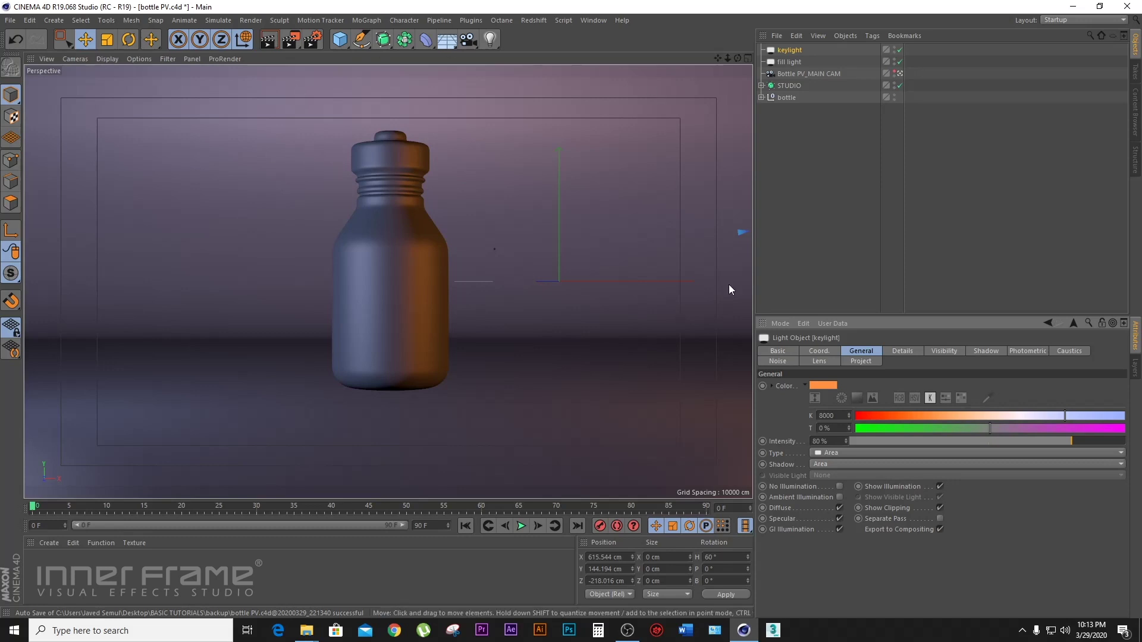
pyautogui.click(790, 62)
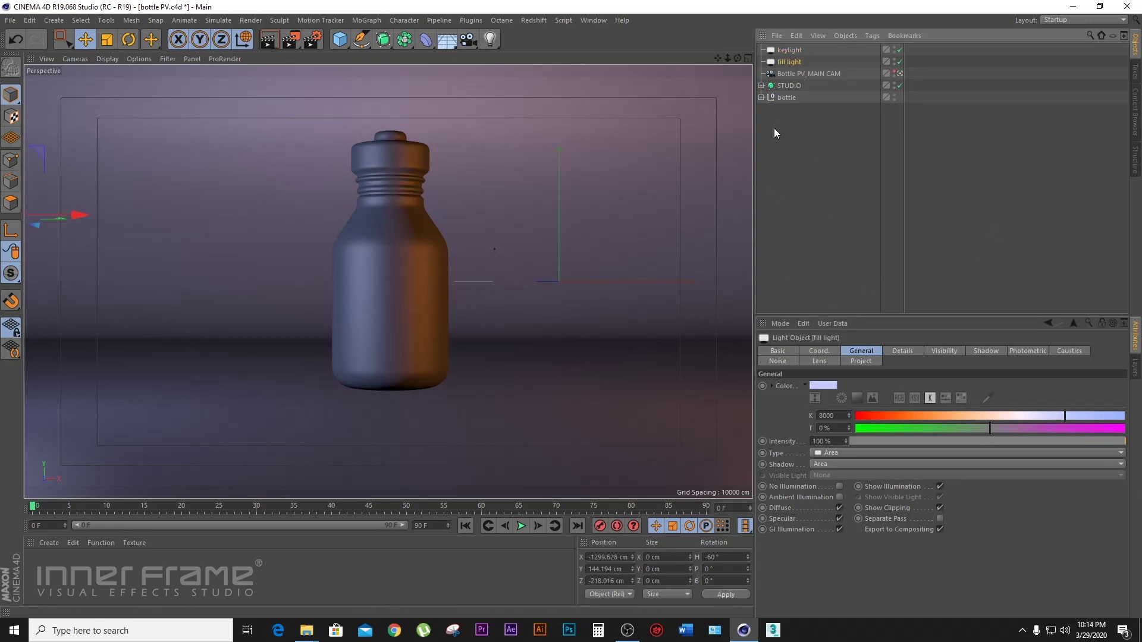
# Step: Add an omni light at X -393.416, Y 530.686 cm above the bottle, dimmed to 35%
pyautogui.click(490, 39)
pyautogui.click(490, 39)
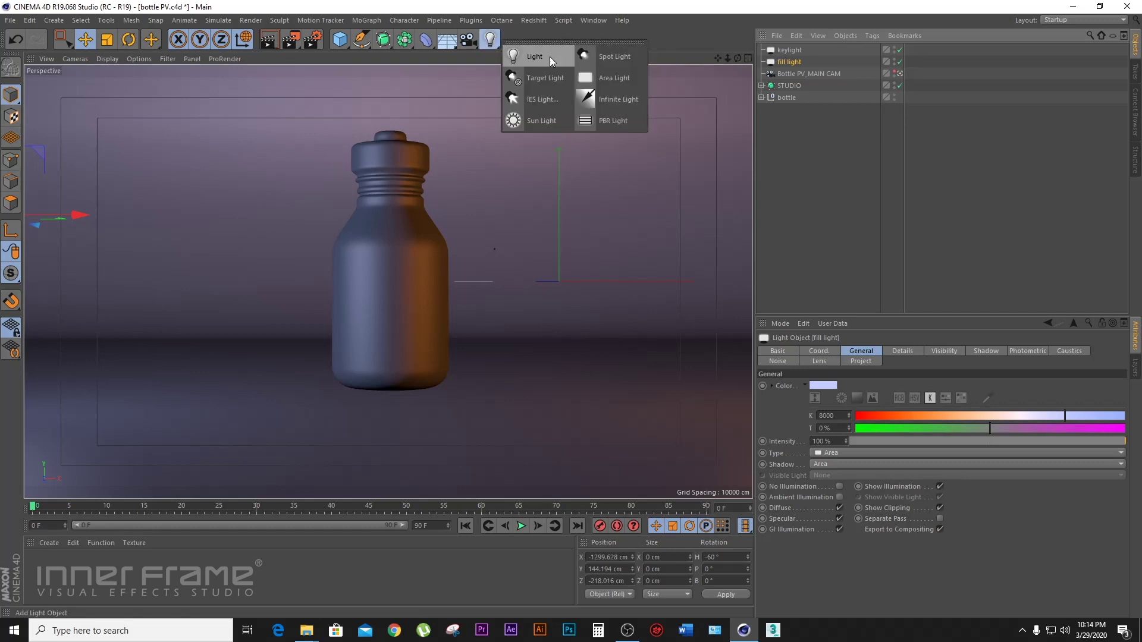
pyautogui.click(550, 55)
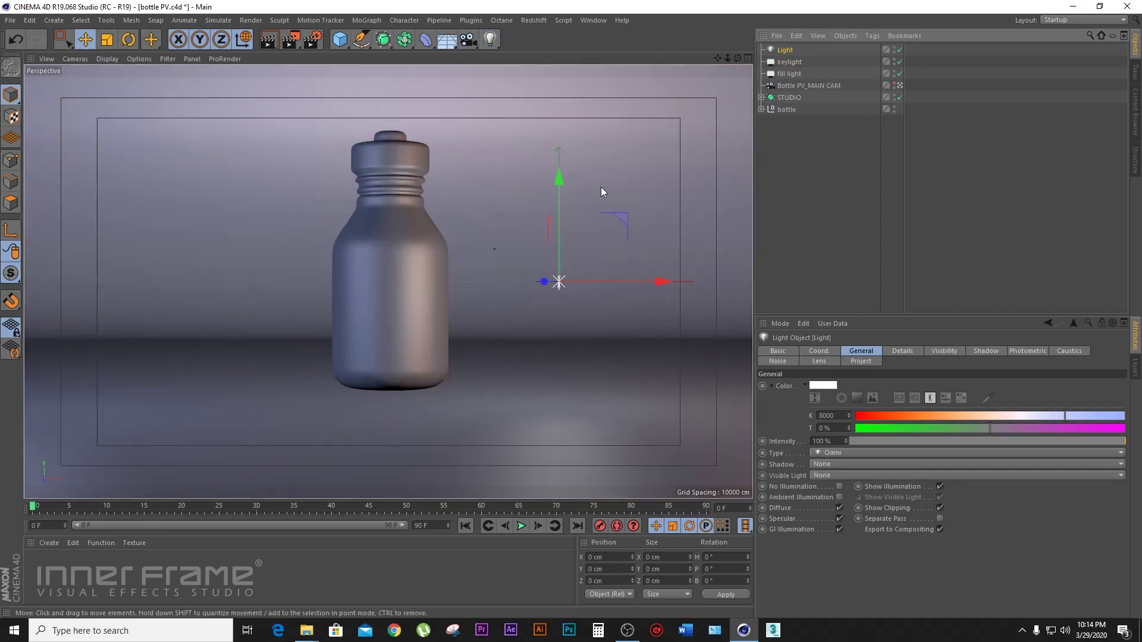
pyautogui.moveTo(654, 280); pyautogui.dragTo(488, 285)
pyautogui.moveTo(392, 176); pyautogui.dragTo(393, 60)
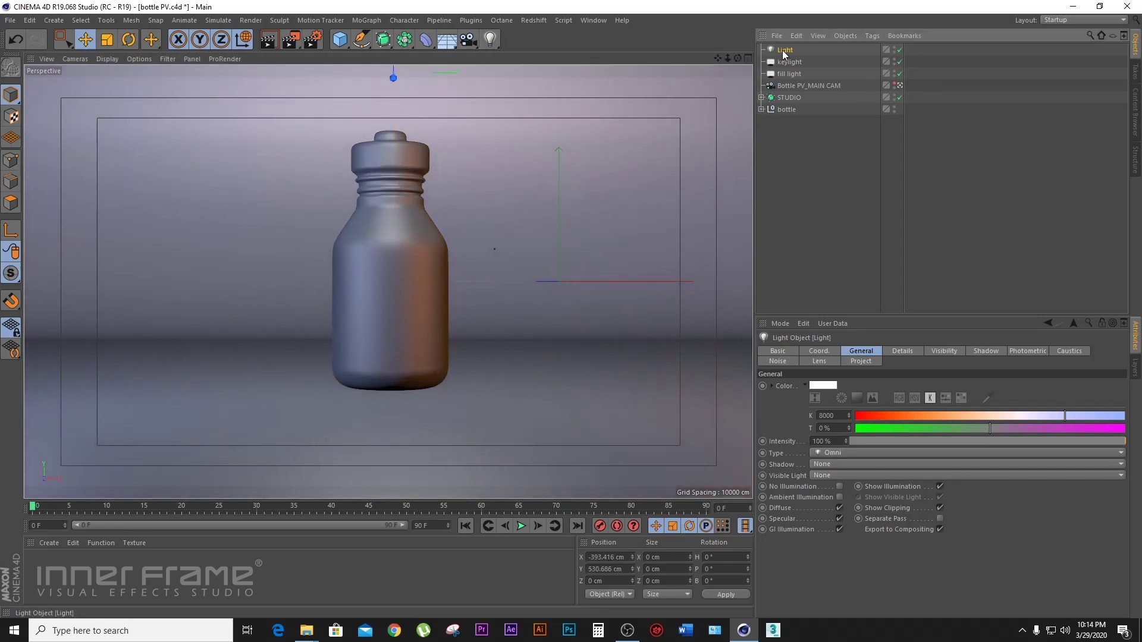
pyautogui.moveTo(917, 443); pyautogui.dragTo(899, 442)
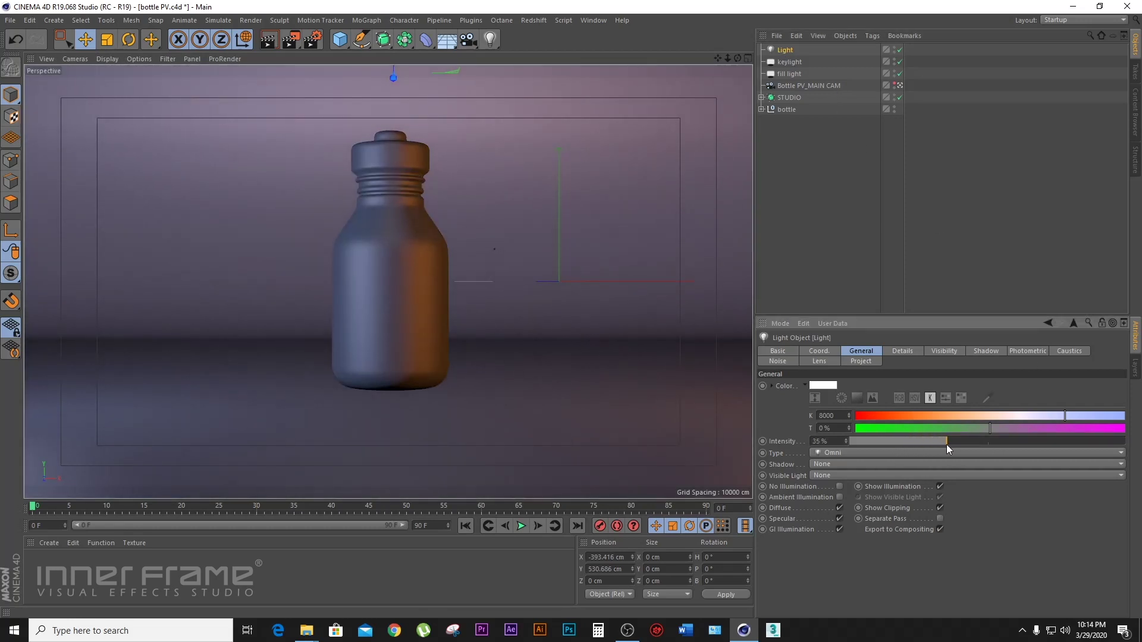
# Step: Leave the camera view and restore the omni light's intensity to 100%
pyautogui.click(948, 350)
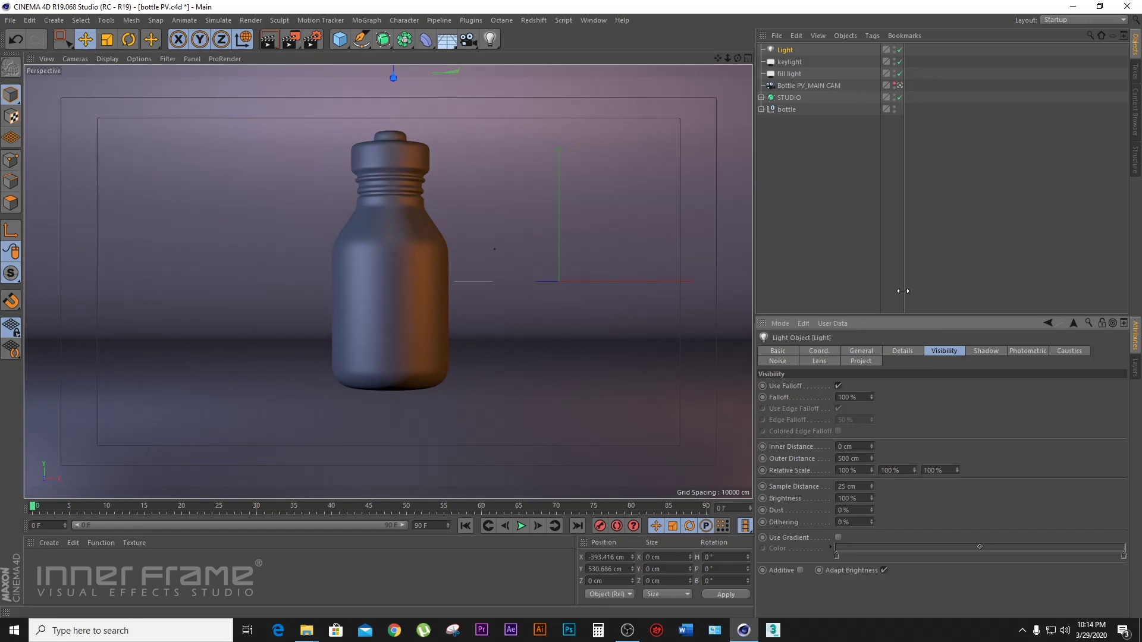
pyautogui.click(900, 85)
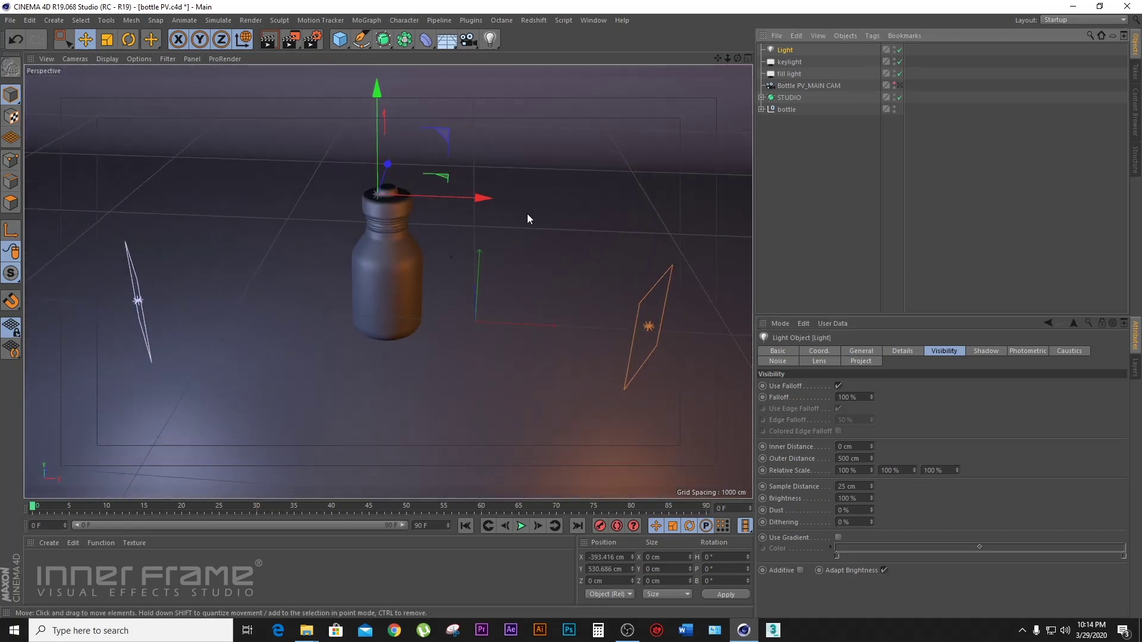
pyautogui.click(875, 352)
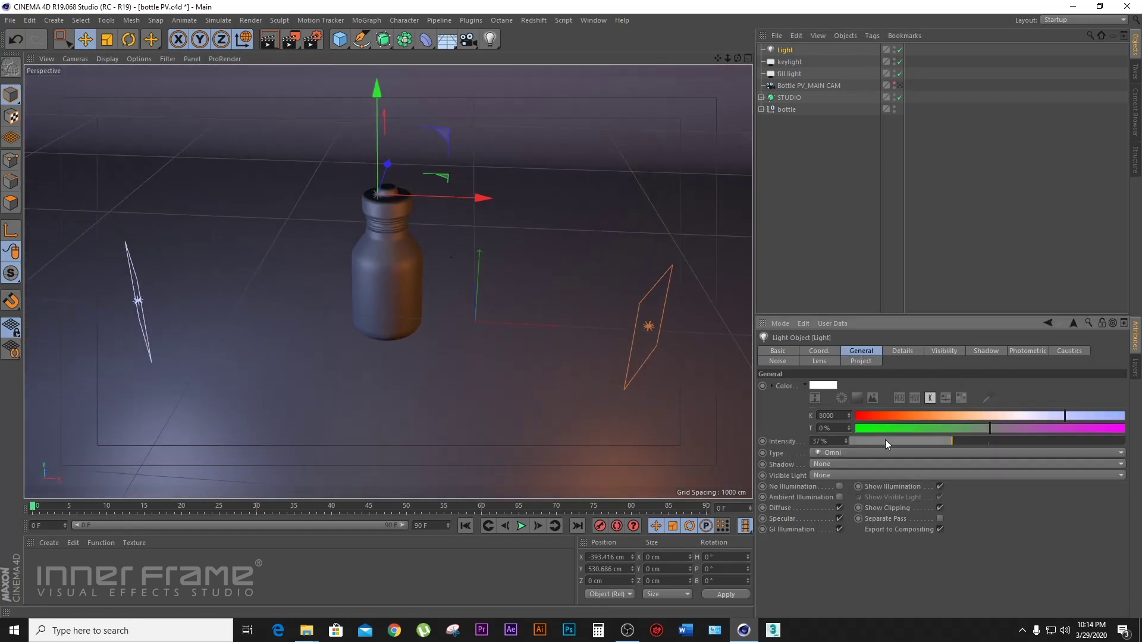
pyautogui.moveTo(952, 441); pyautogui.dragTo(1140, 433)
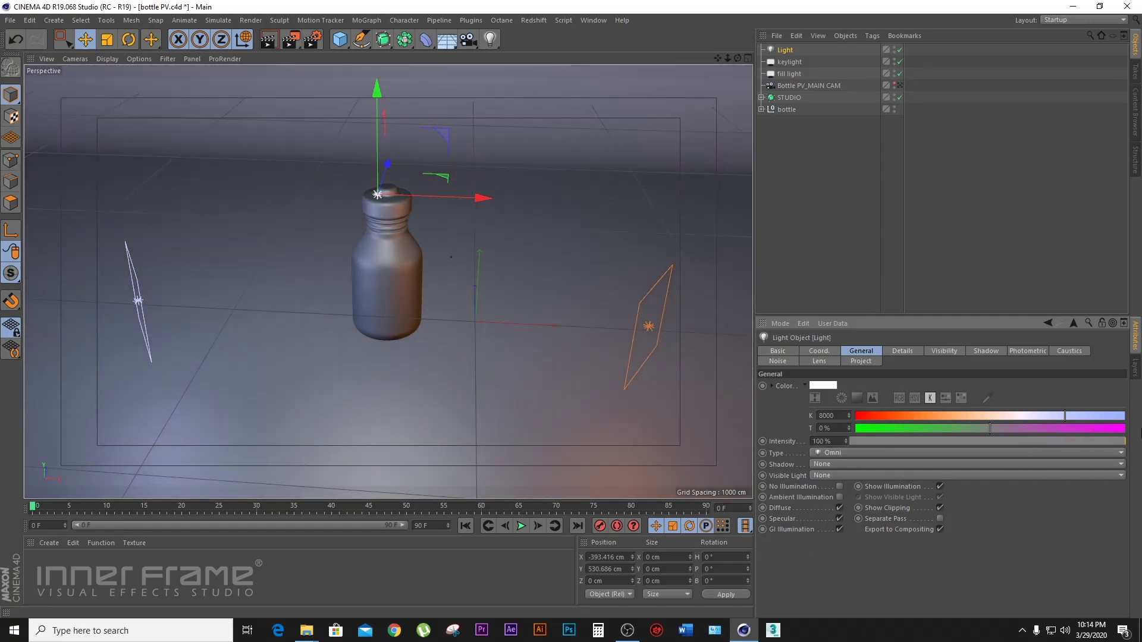
pyautogui.click(902, 351)
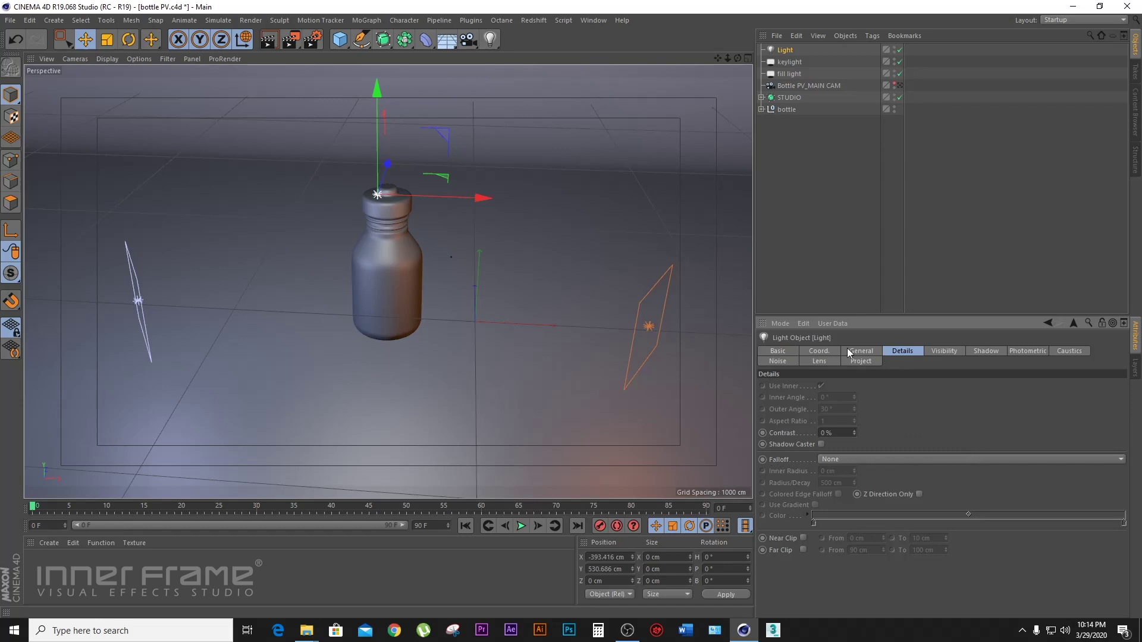
pyautogui.click(862, 351)
# Step: Give the omni light inverse-square falloff with a 393.993 cm radius and raise it to Y 804.449 cm
pyautogui.click(902, 350)
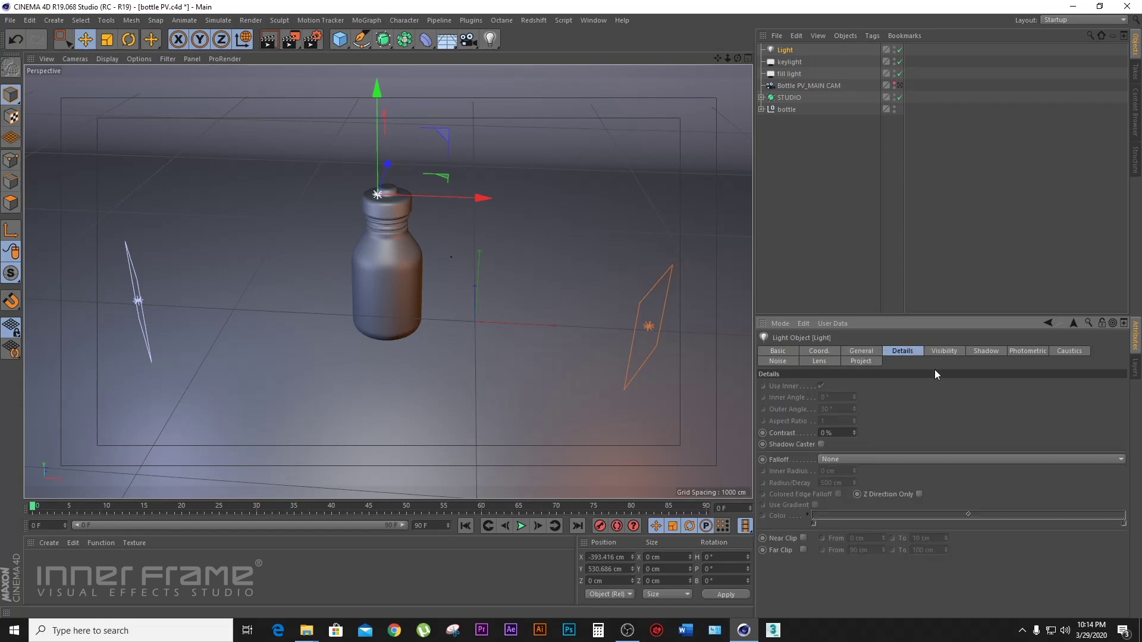
pyautogui.click(874, 459)
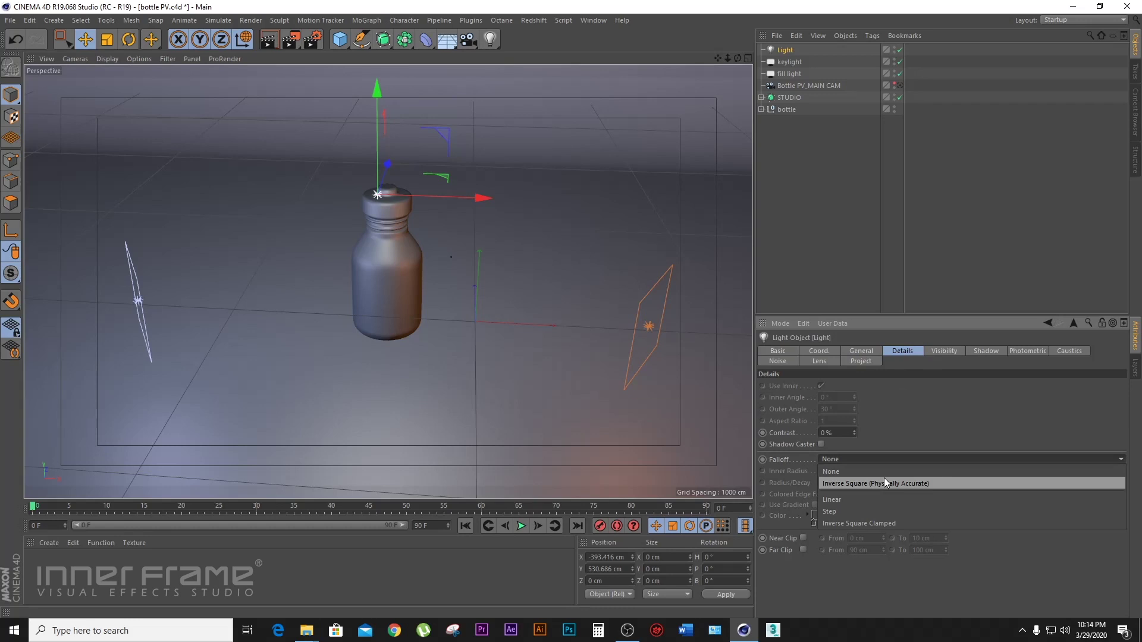
pyautogui.click(891, 483)
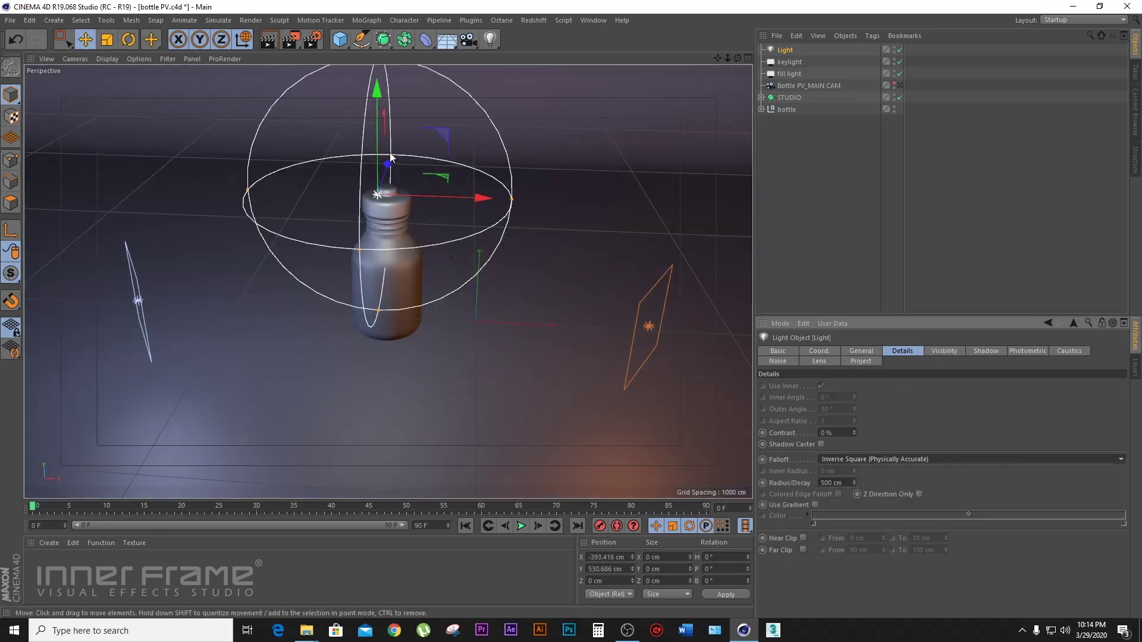
pyautogui.moveTo(511, 198)
pyautogui.mouseDown()
pyautogui.moveTo(458, 198)
pyautogui.moveTo(475, 198)
pyautogui.mouseUp()
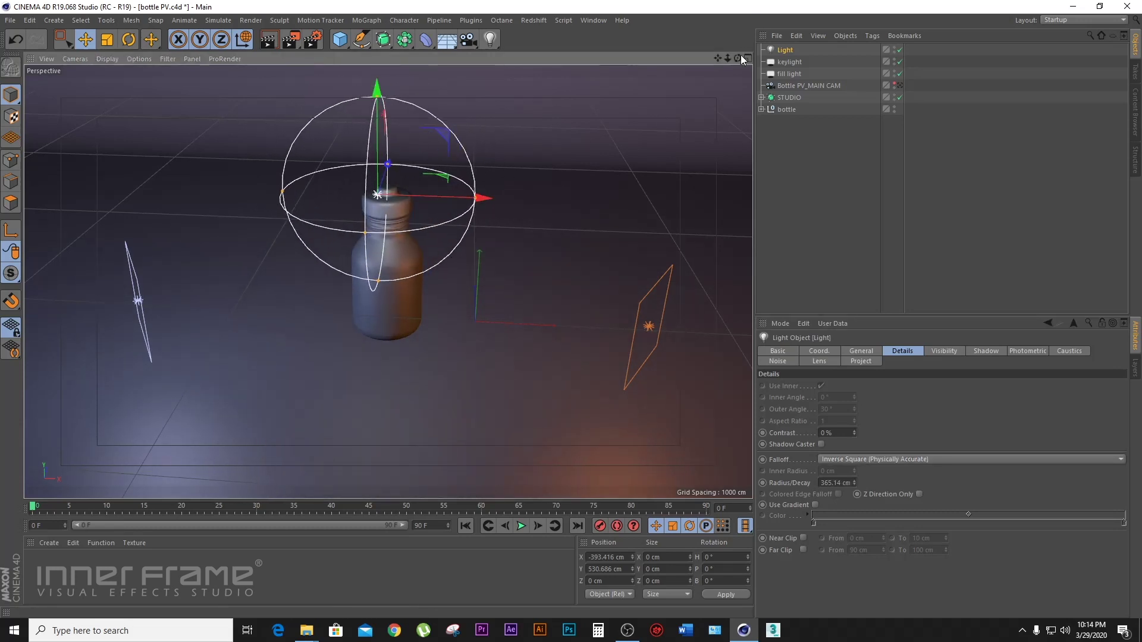
pyautogui.moveTo(737, 58); pyautogui.dragTo(612, 114)
pyautogui.moveTo(412, 177)
pyautogui.mouseDown()
pyautogui.moveTo(449, 176)
pyautogui.moveTo(420, 178)
pyautogui.mouseUp()
pyautogui.moveTo(319, 90); pyautogui.dragTo(321, 28)
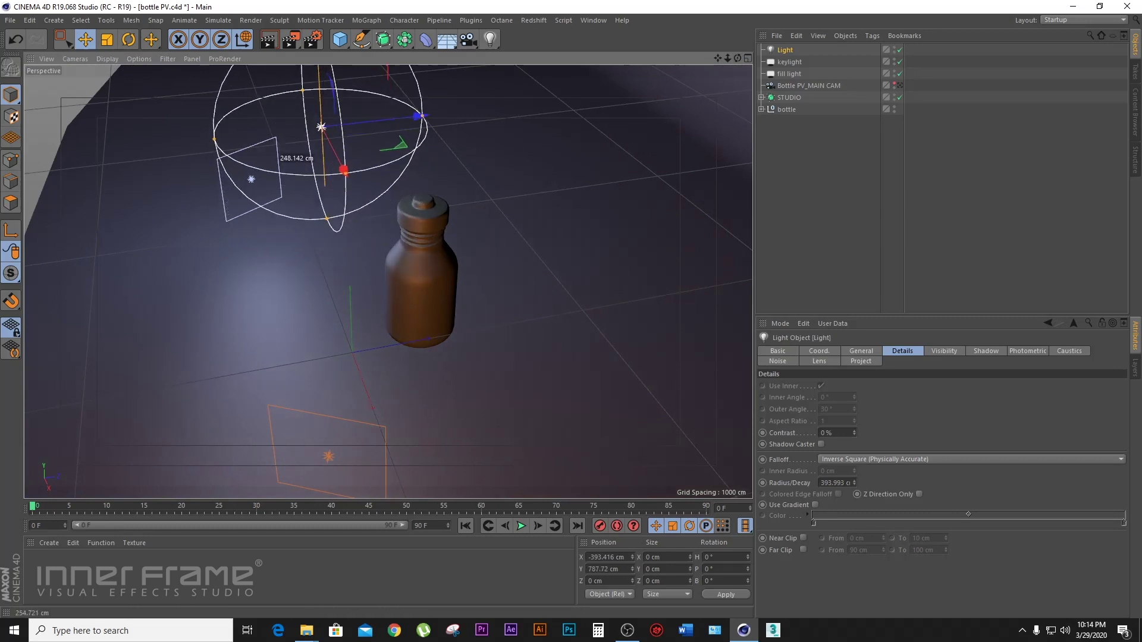
pyautogui.moveTo(369, 129); pyautogui.dragTo(349, 83)
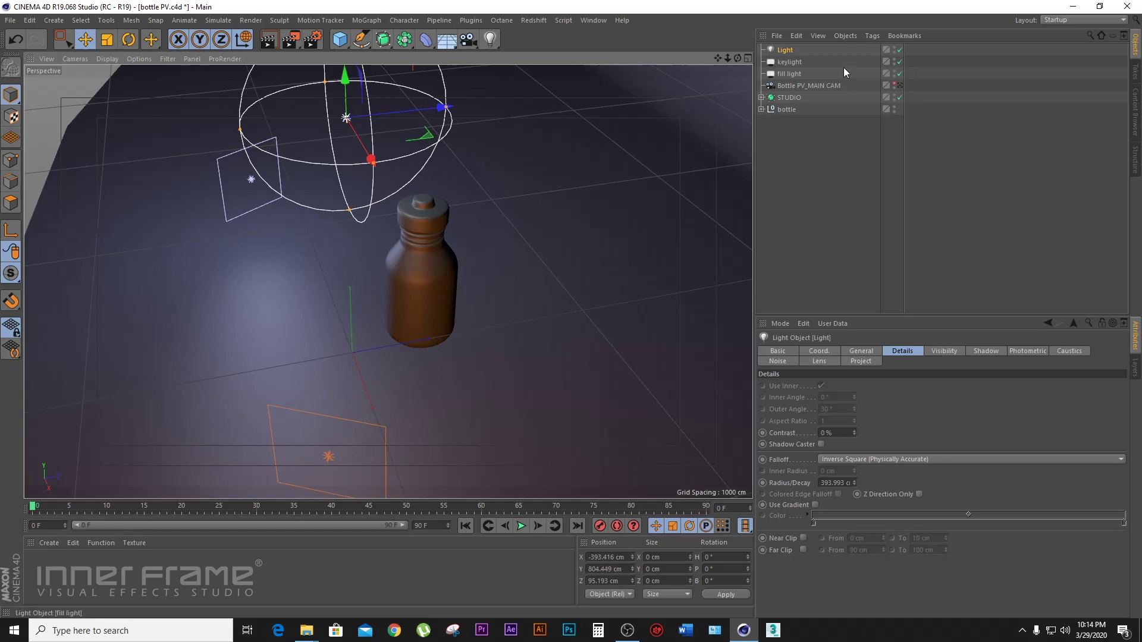
pyautogui.click(899, 84)
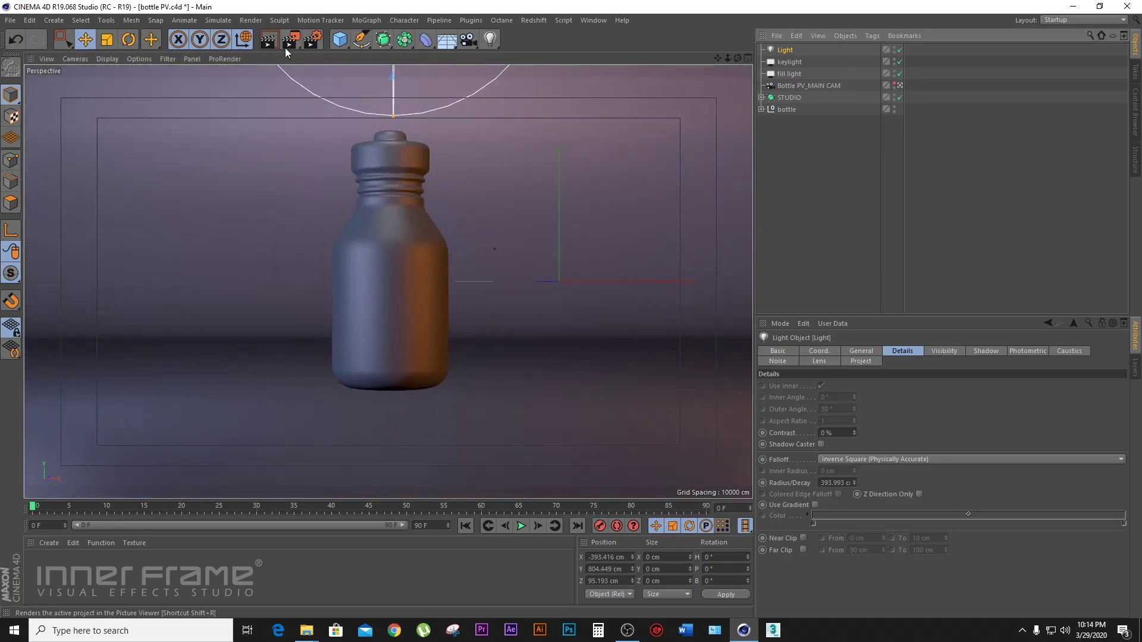
# Step: Render a lighting preview through the main bottle camera and select the keylight
pyautogui.click(269, 41)
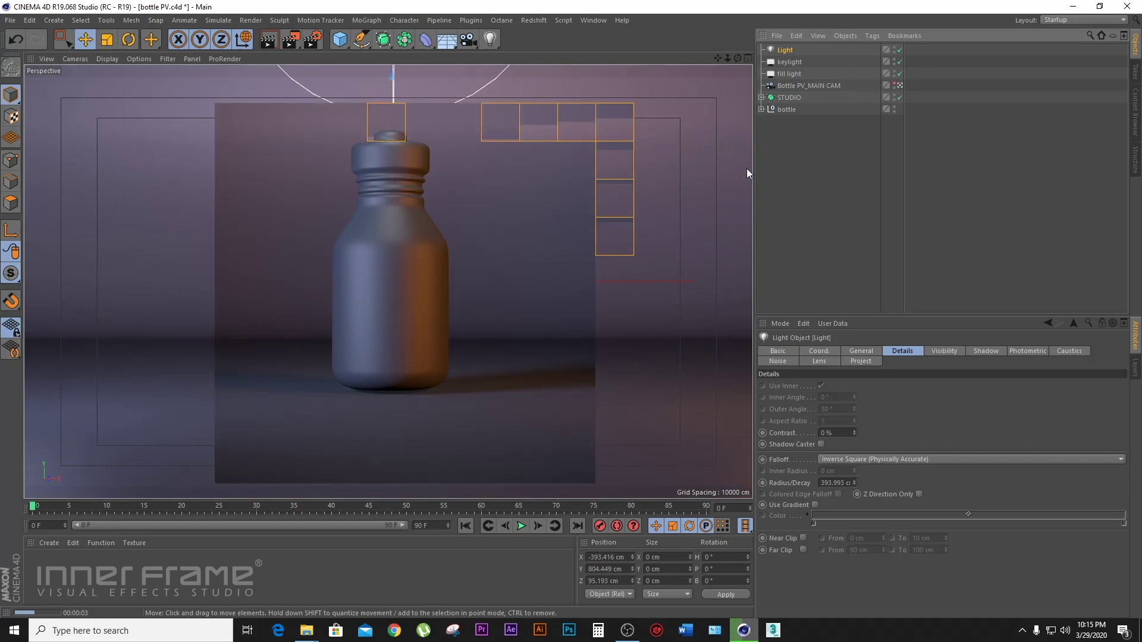
pyautogui.click(885, 203)
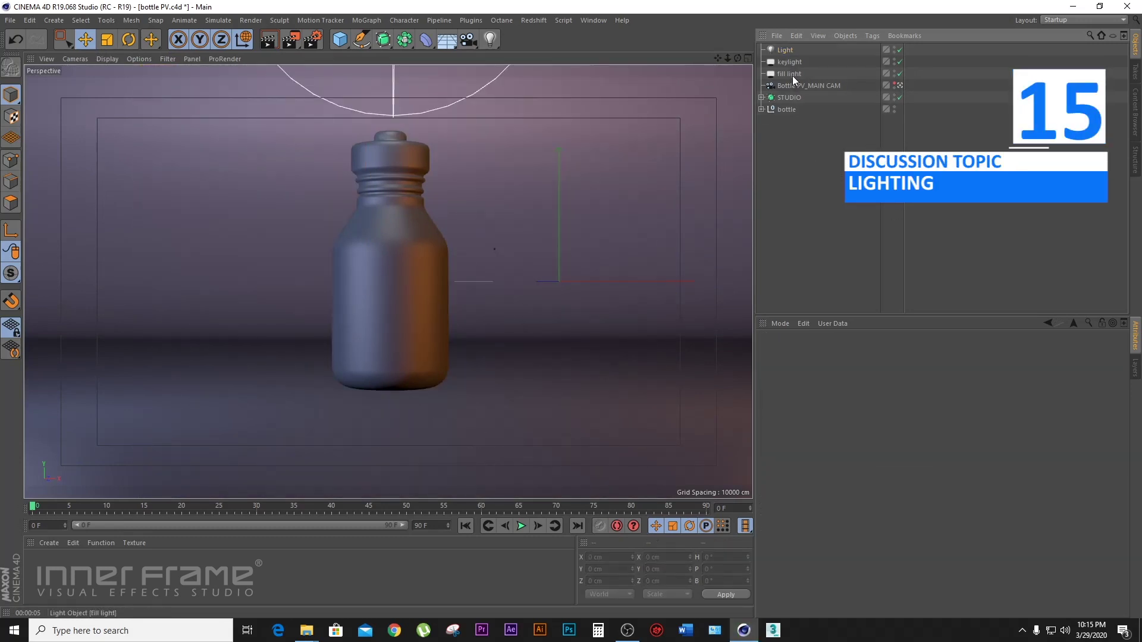
pyautogui.click(795, 63)
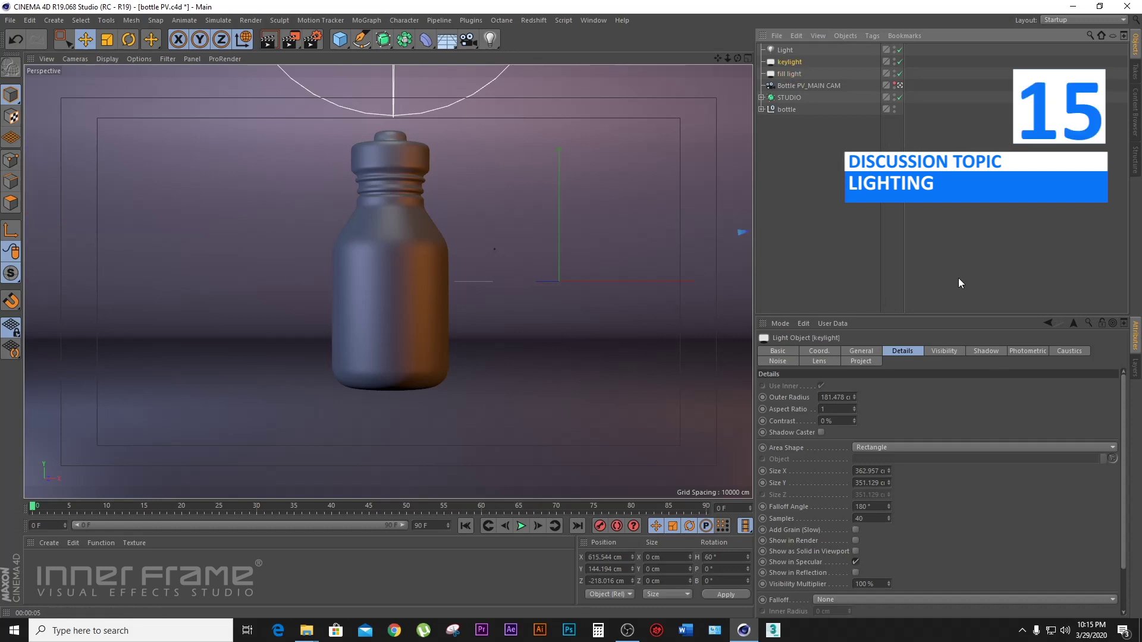
# Step: Give the keylight soft shadow maps with a dark grey shadow colour and render a preview
pyautogui.click(996, 352)
pyautogui.click(844, 386)
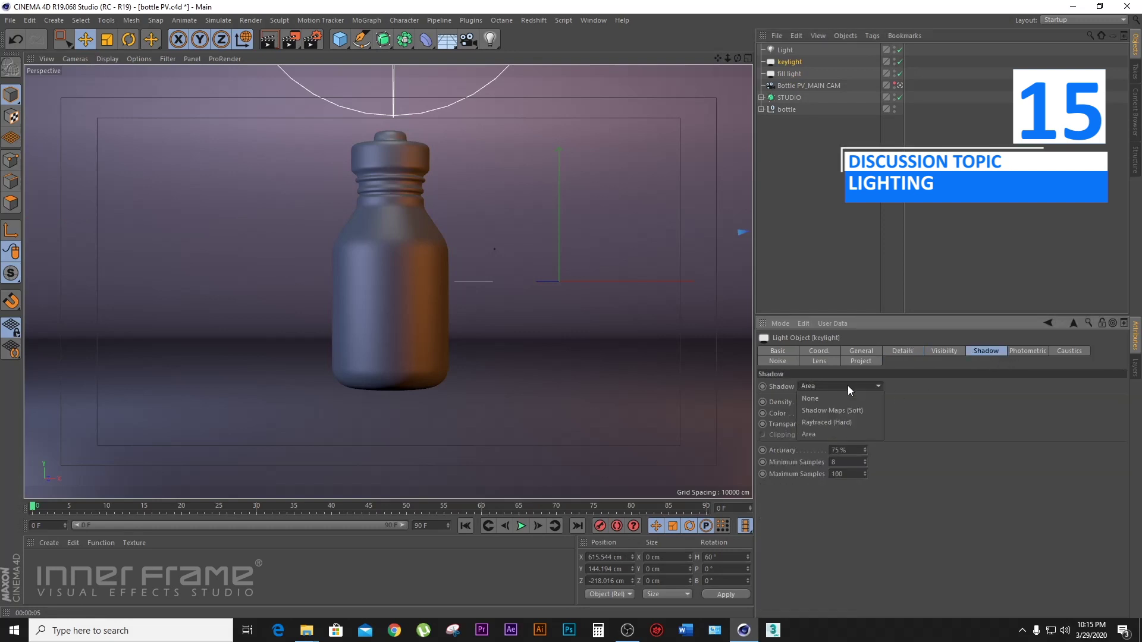
pyautogui.click(845, 411)
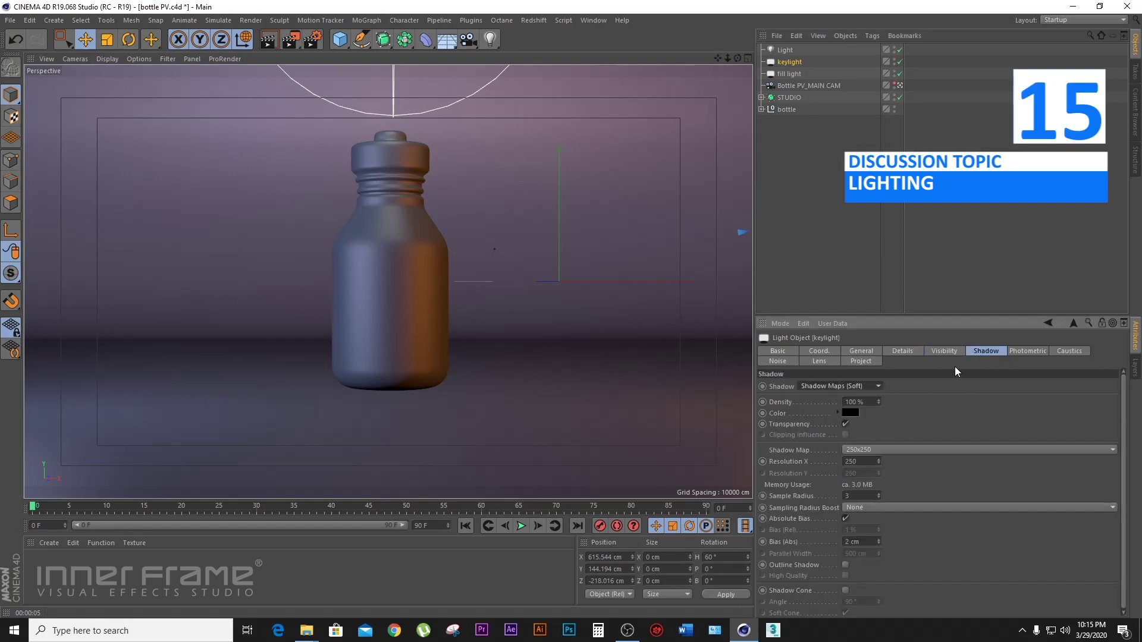
pyautogui.click(850, 413)
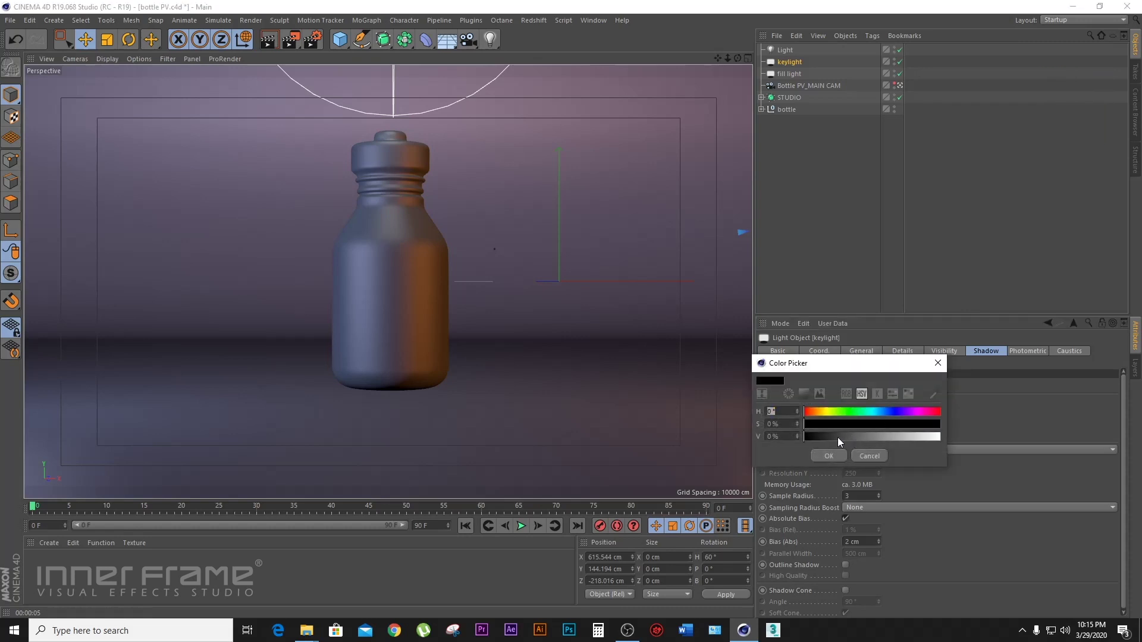
pyautogui.moveTo(845, 437); pyautogui.dragTo(833, 437)
pyautogui.click(828, 455)
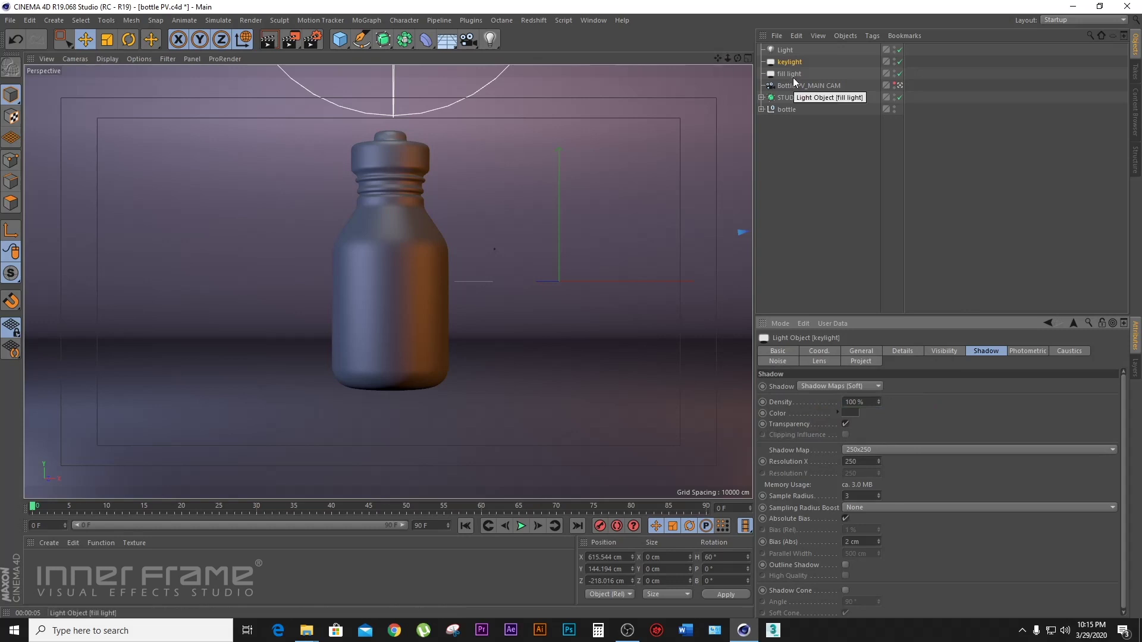
pyautogui.hotkey('ctrl', 'r')
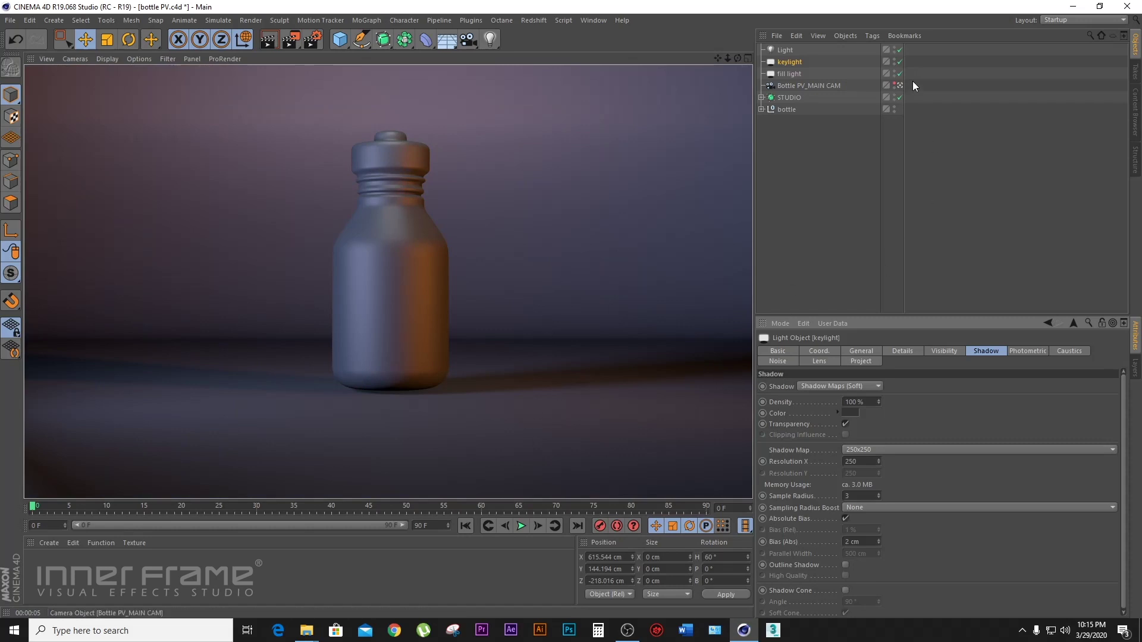
pyautogui.click(791, 74)
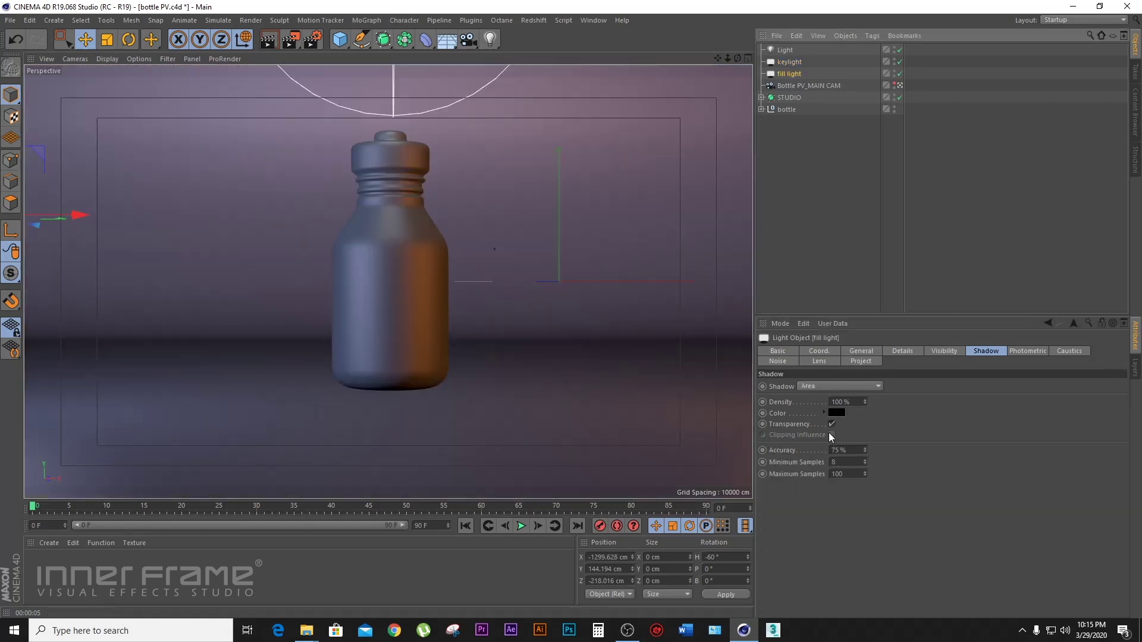
# Step: Try different shadow types on the fill light, settling on Area shadows
pyautogui.click(840, 387)
pyautogui.click(837, 392)
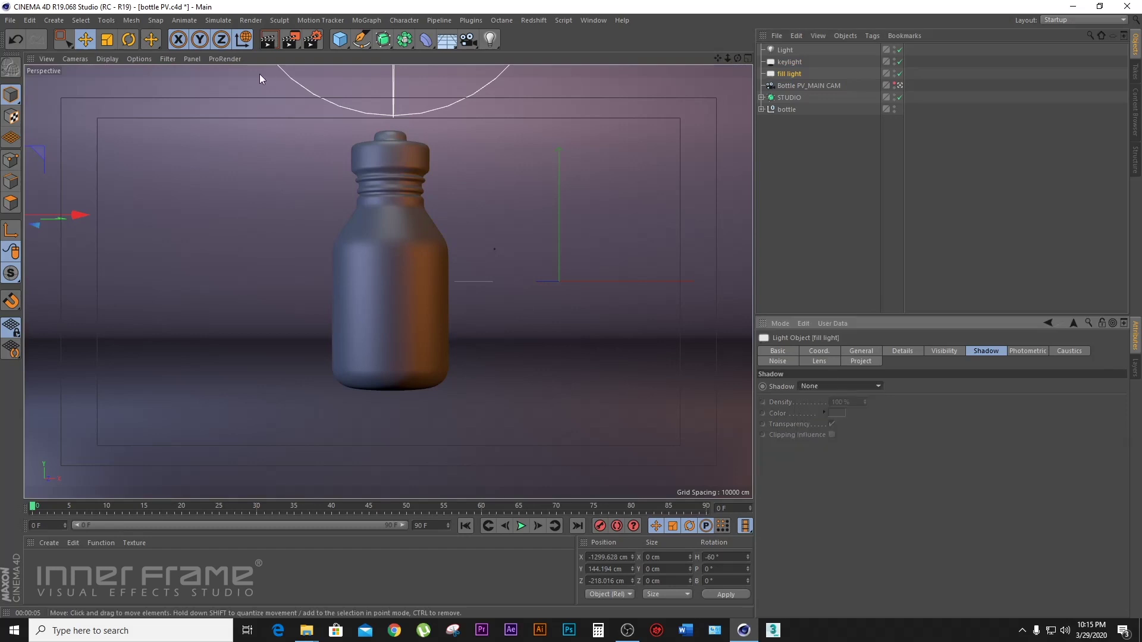
pyautogui.click(269, 41)
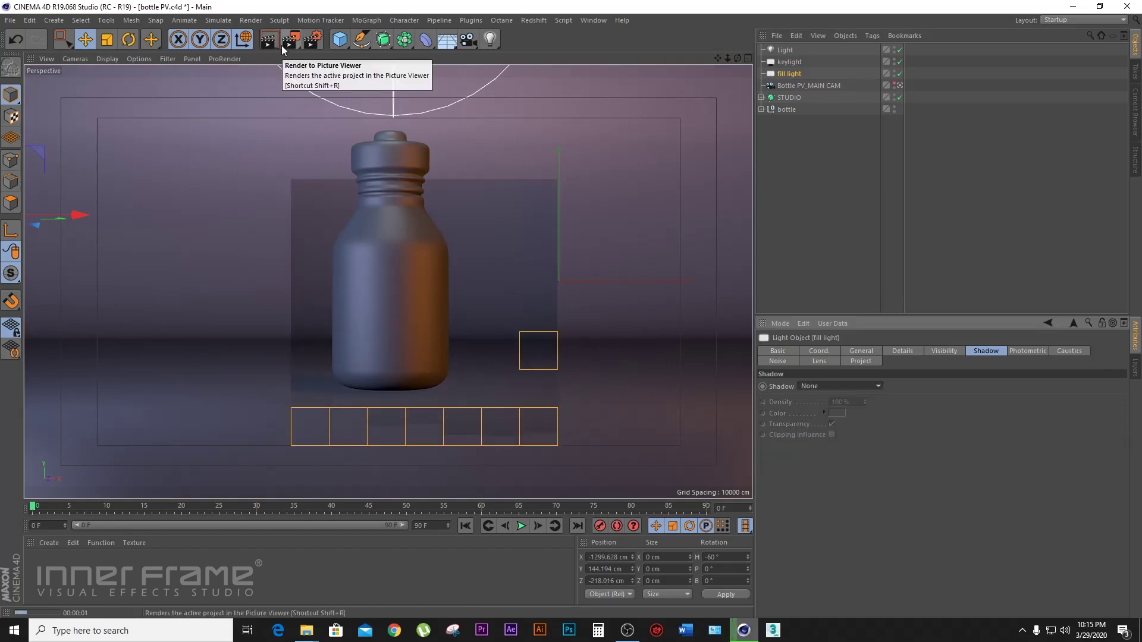
pyautogui.click(798, 202)
pyautogui.click(795, 73)
pyautogui.click(873, 386)
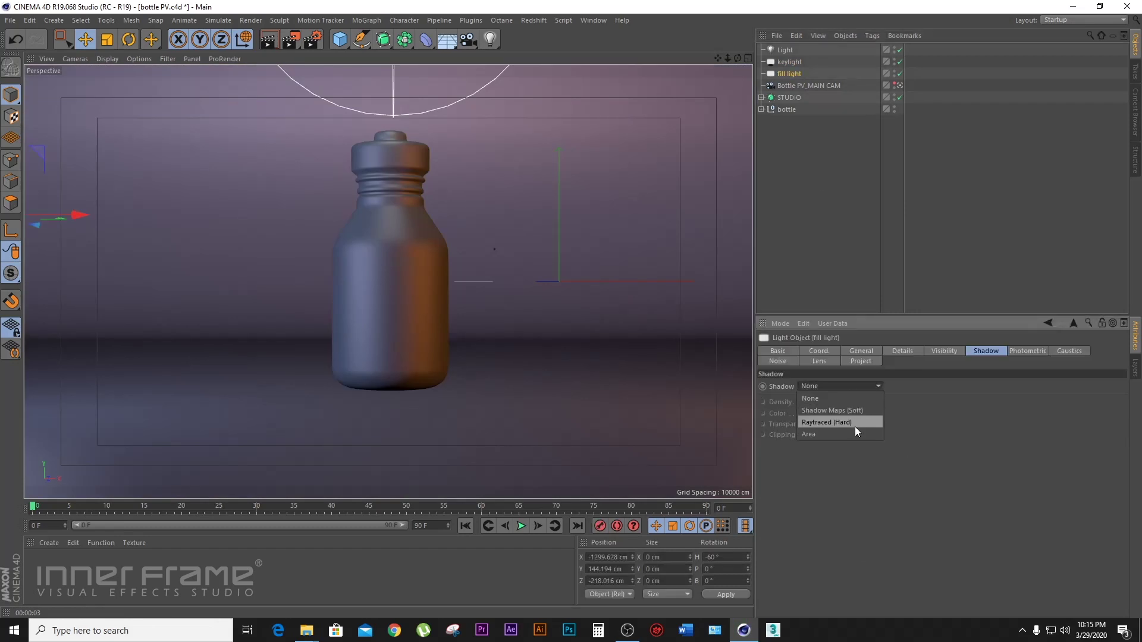
pyautogui.click(854, 411)
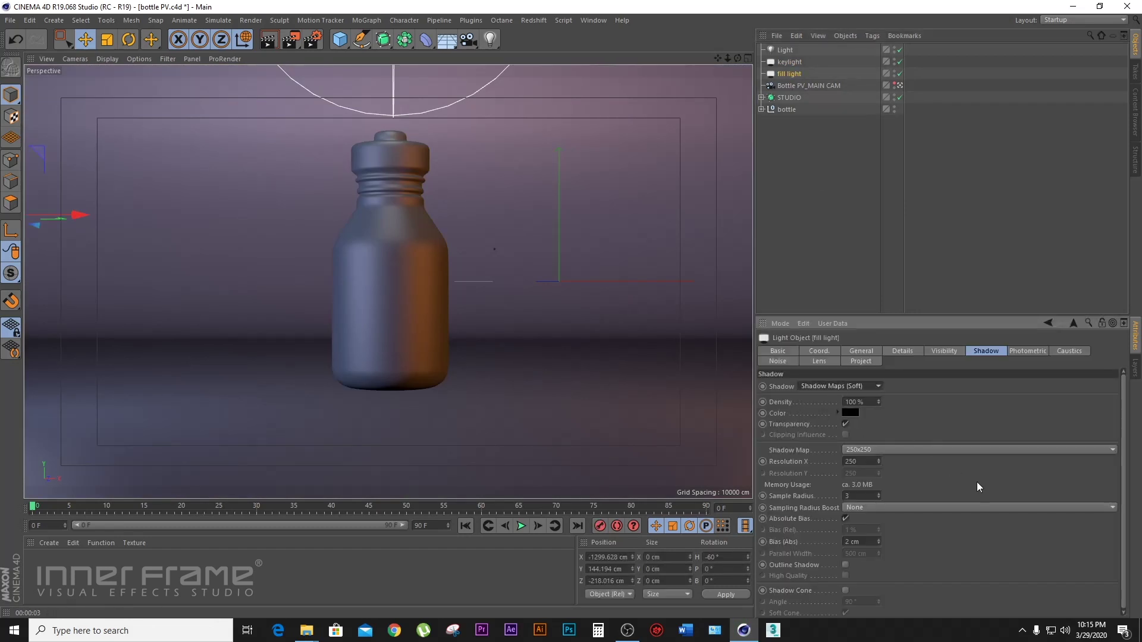
pyautogui.click(849, 387)
pyautogui.click(833, 410)
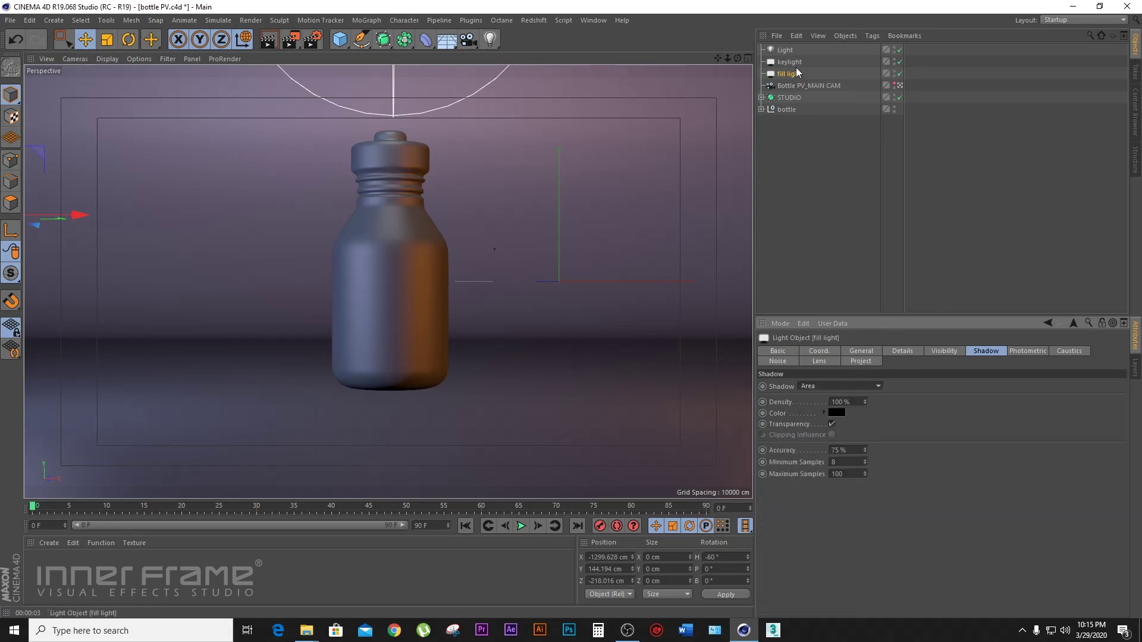
# Step: Give the keylight Area shadows and save the scene
pyautogui.click(789, 62)
pyautogui.click(832, 391)
pyautogui.click(831, 429)
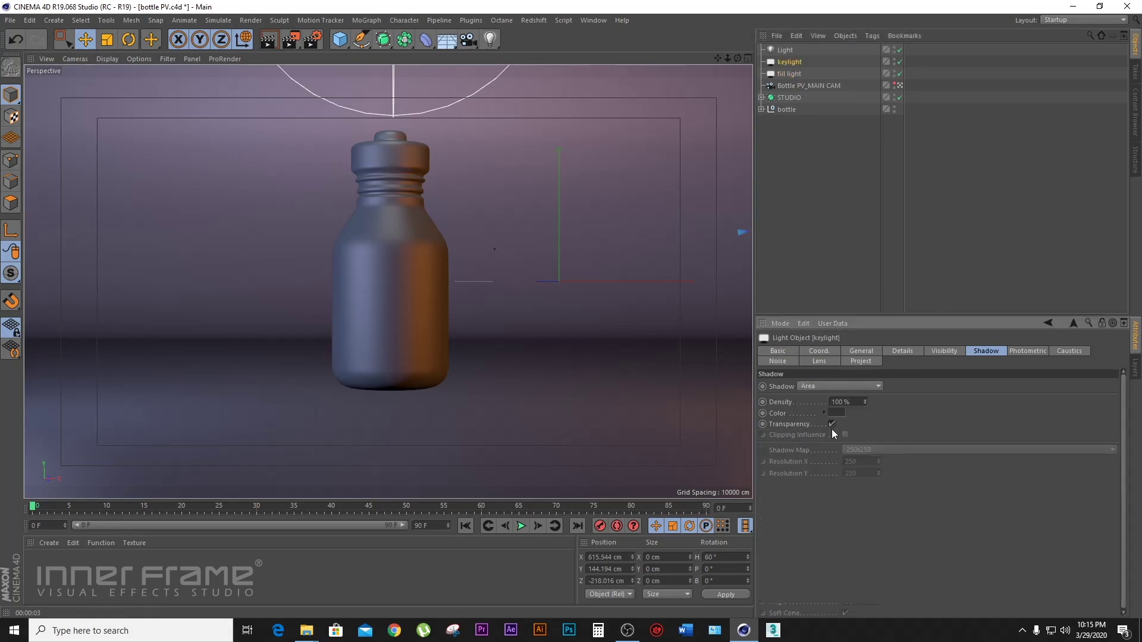
pyautogui.click(848, 228)
pyautogui.hotkey('ctrl', 's')
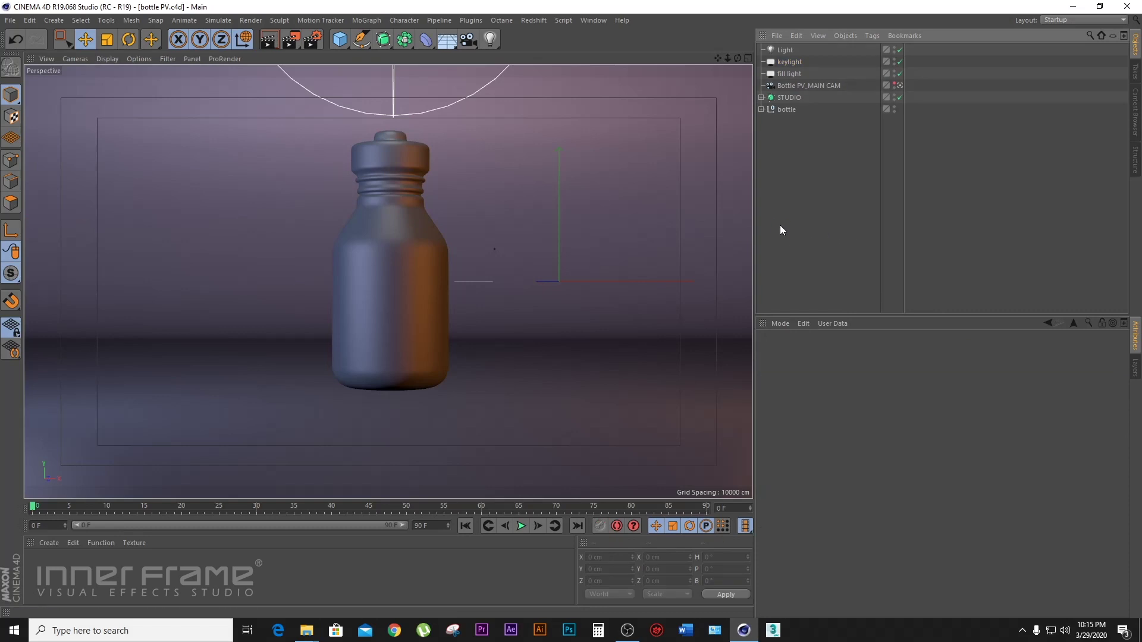
# Step: Add Global Illumination to the render settings with Irradiance Cache primary and Light Mapping secondary
pyautogui.click(313, 40)
pyautogui.moveTo(285, 20); pyautogui.dragTo(883, 136)
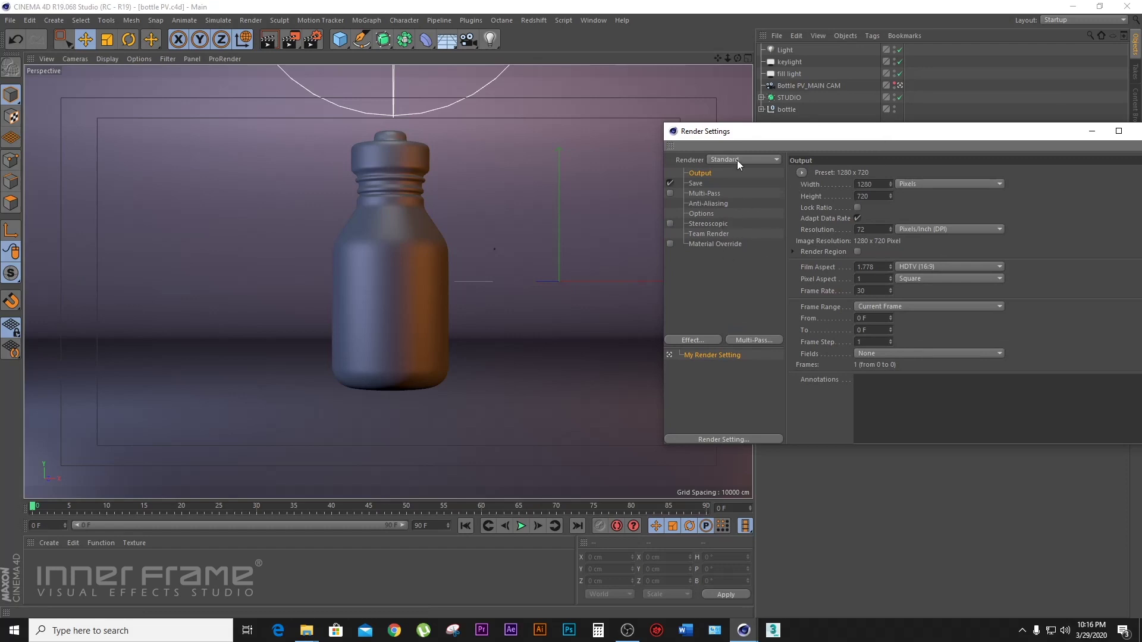
pyautogui.click(701, 342)
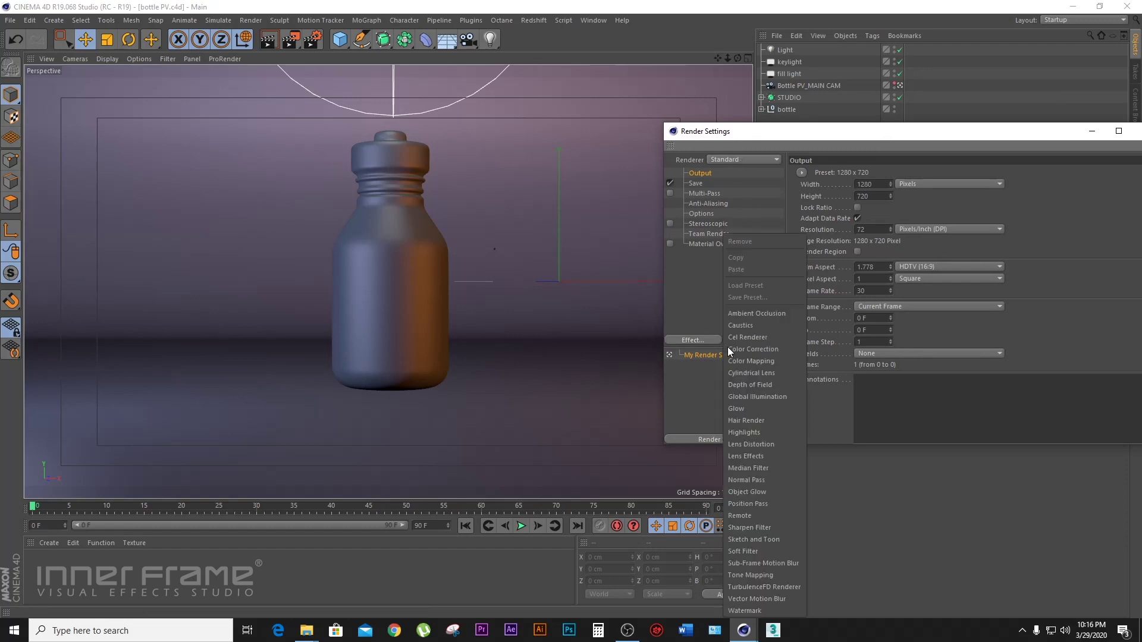
pyautogui.click(771, 397)
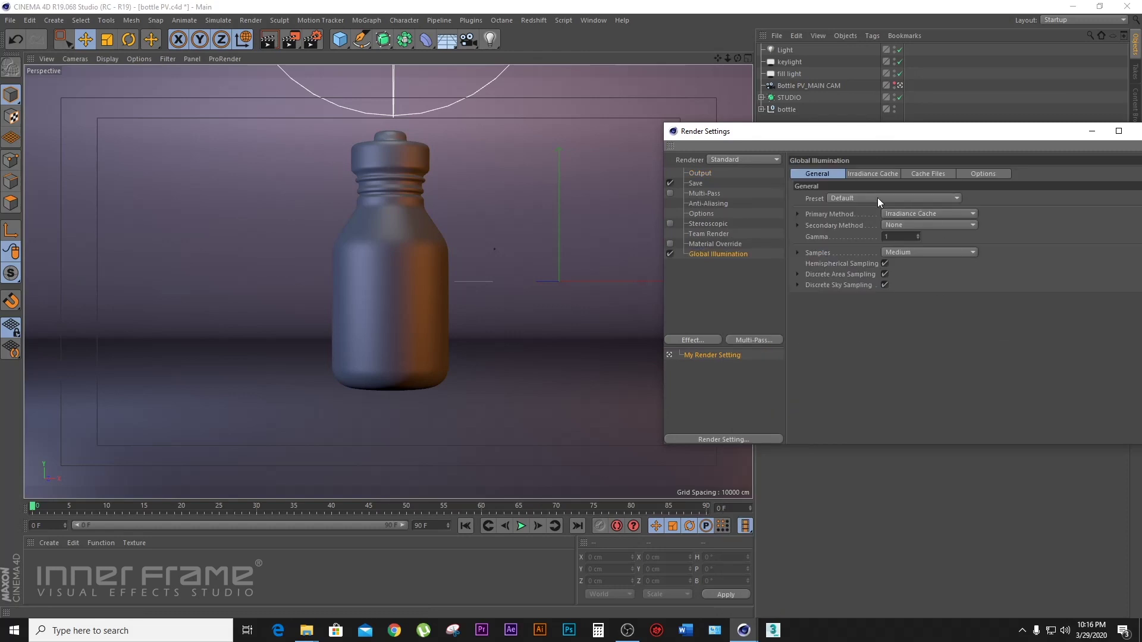
pyautogui.click(907, 224)
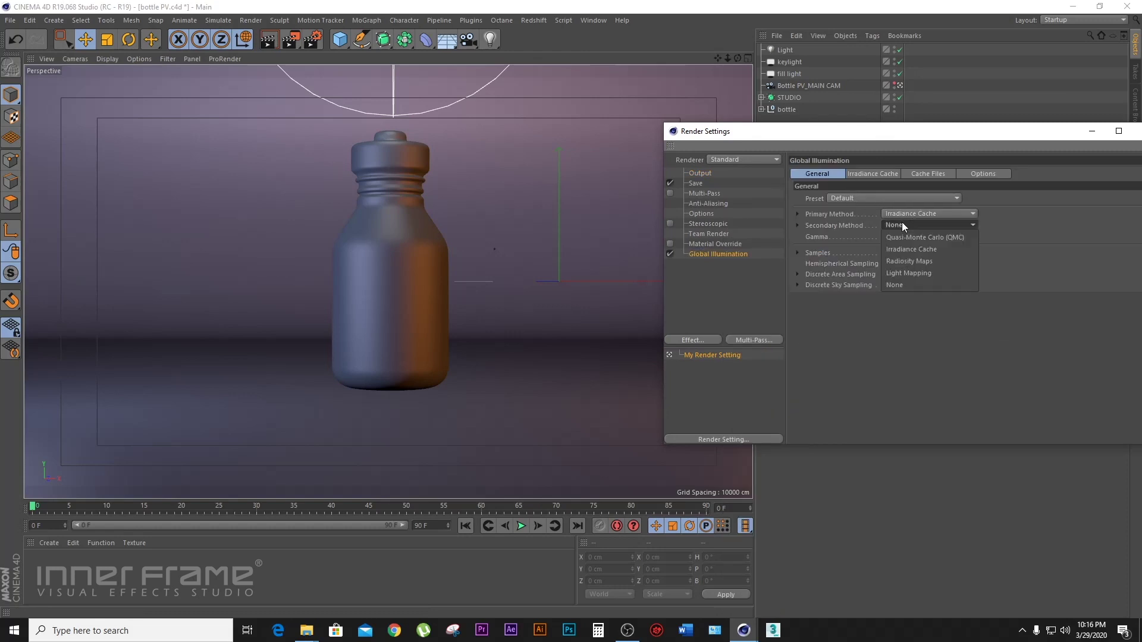
pyautogui.click(913, 275)
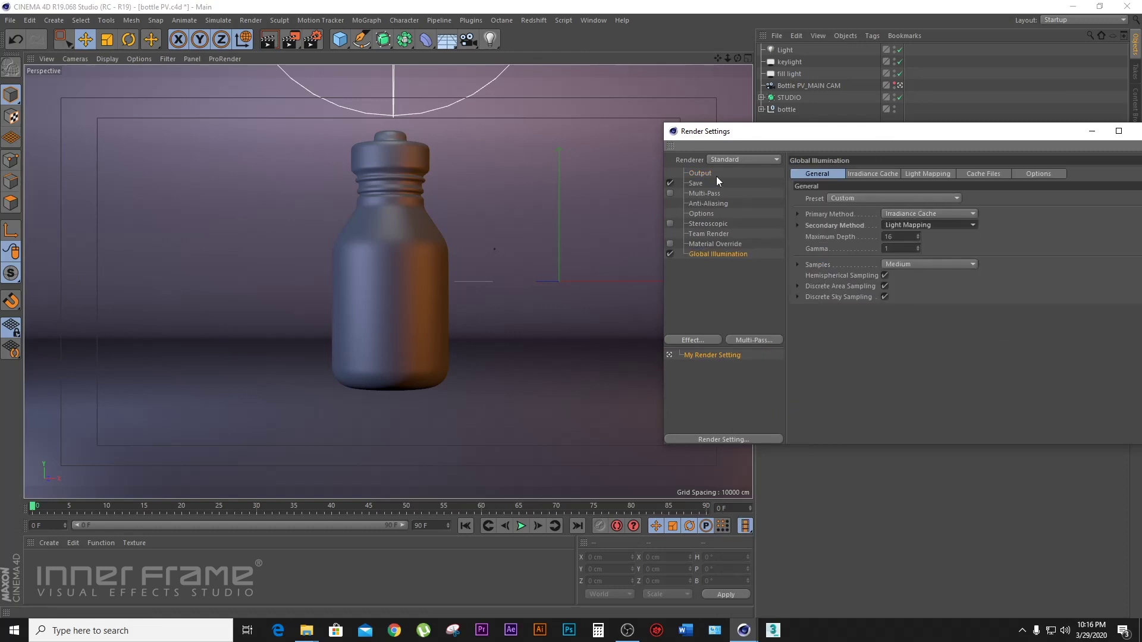
pyautogui.click(1137, 131)
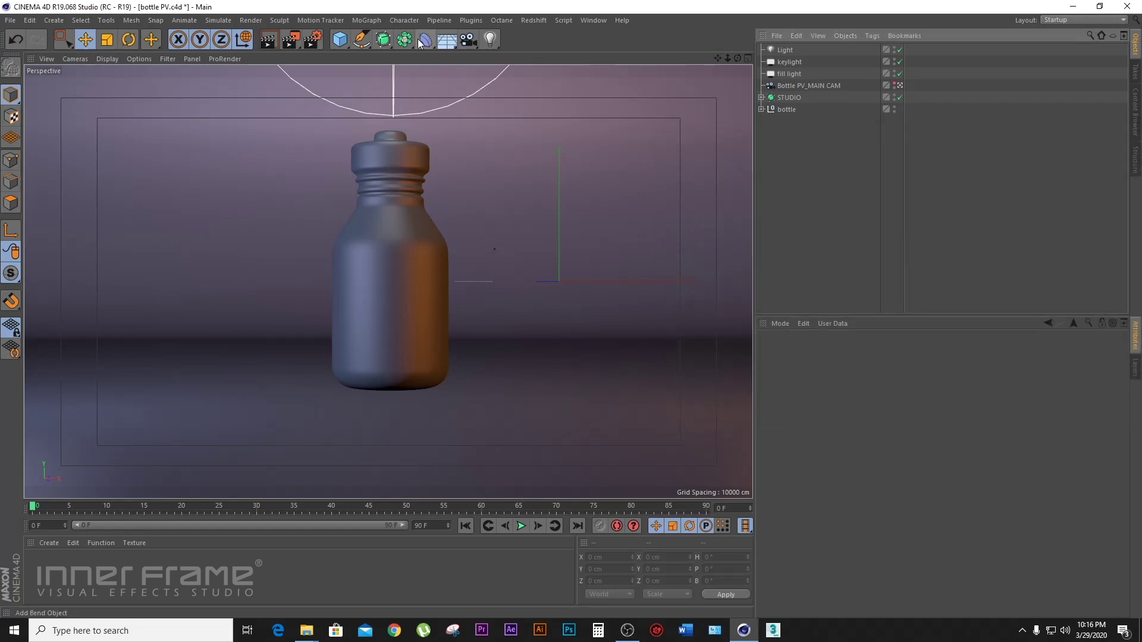
# Step: Add a Sky object to the scene and create a new material
pyautogui.click(447, 39)
pyautogui.click(483, 77)
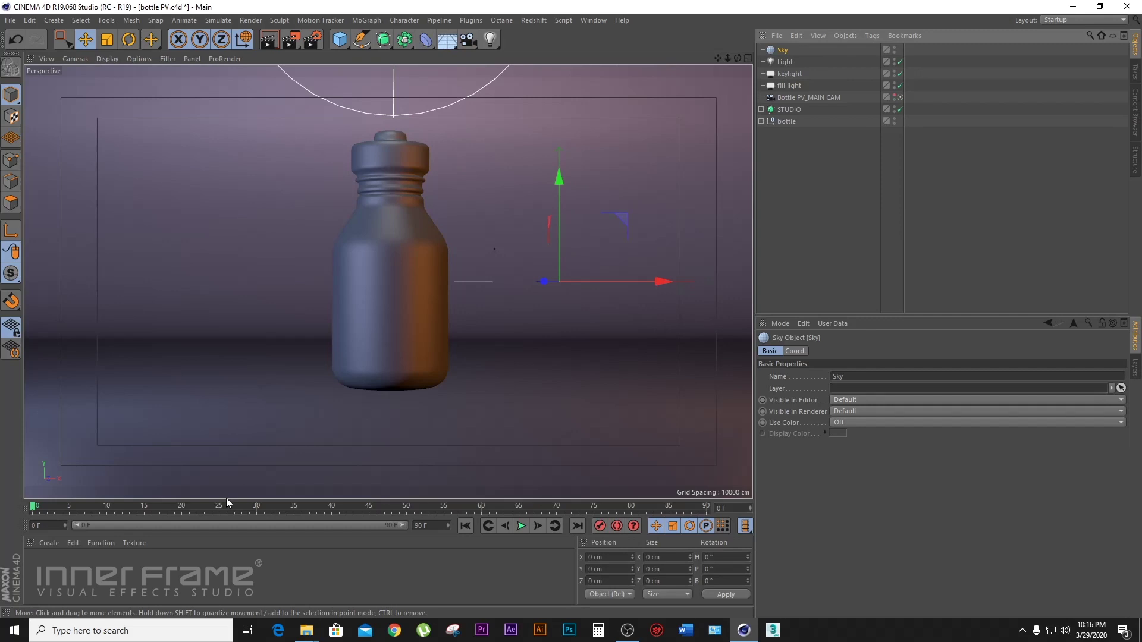
pyautogui.click(62, 562)
pyautogui.doubleClick(62, 562)
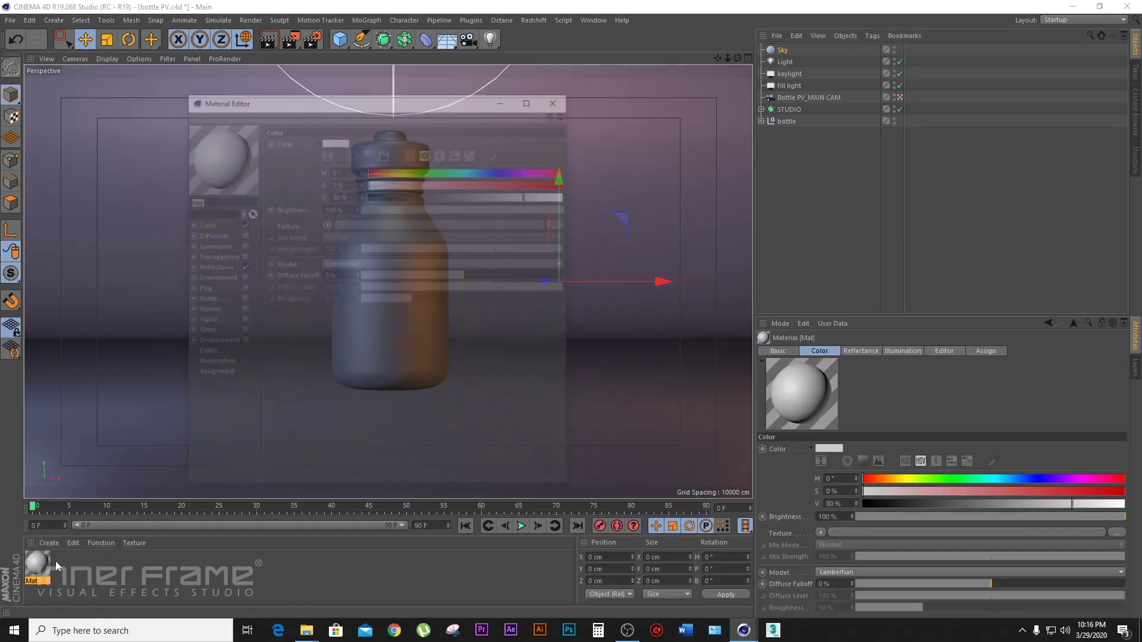
# Step: Make the material luminance-only with learner_park.jpg as texture and apply it to the Sky
pyautogui.click(242, 224)
pyautogui.click(242, 267)
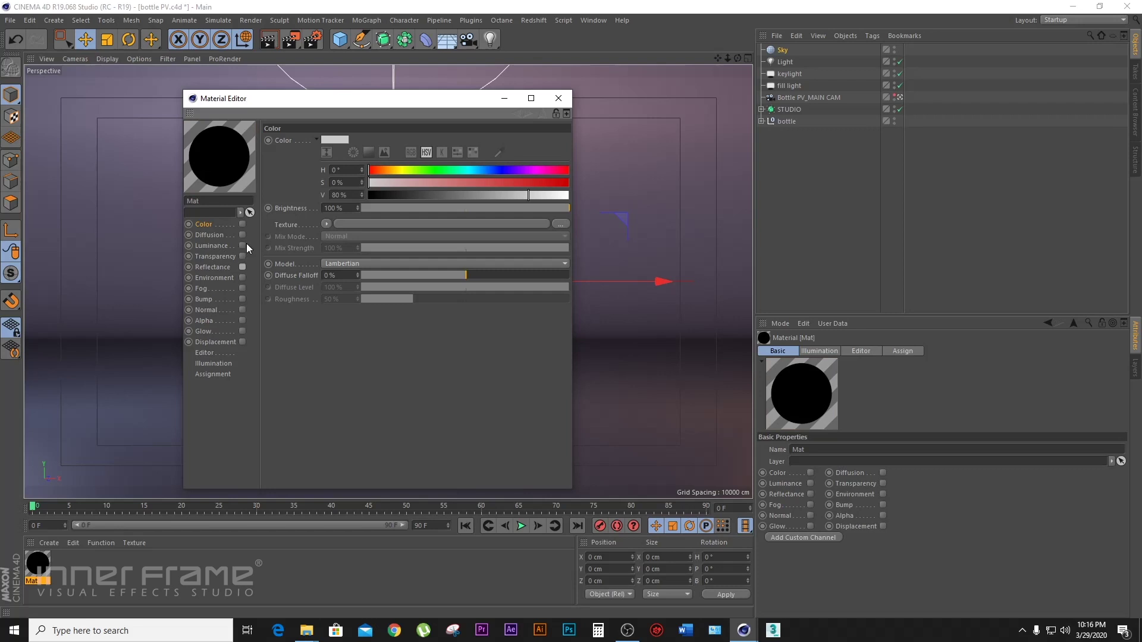
pyautogui.click(242, 245)
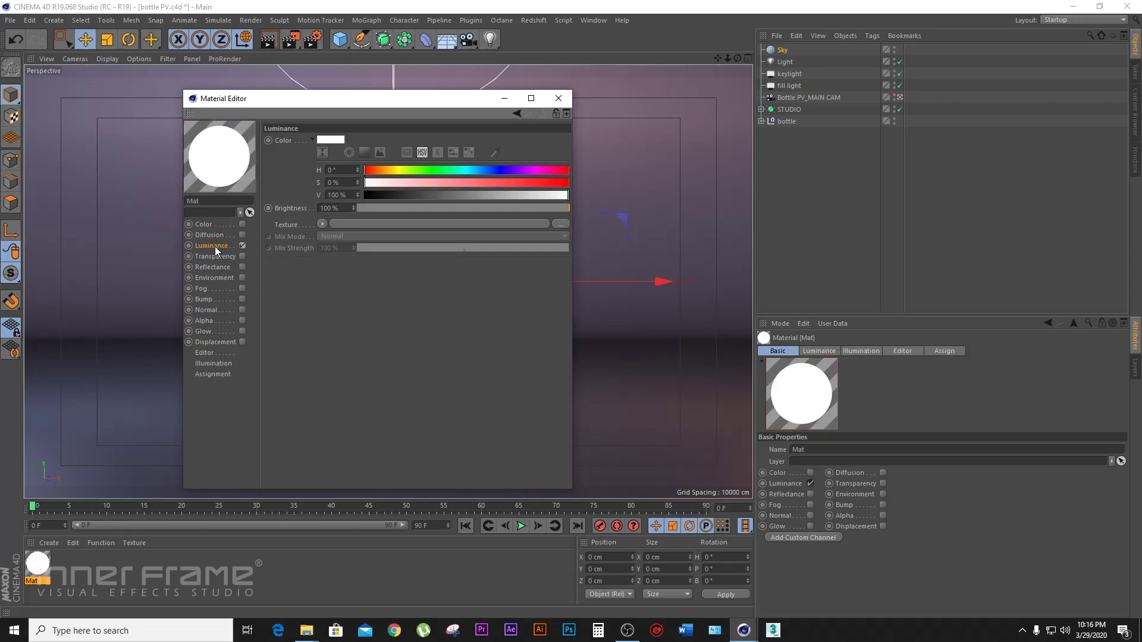
pyautogui.click(562, 224)
pyautogui.click(493, 223)
pyautogui.click(909, 590)
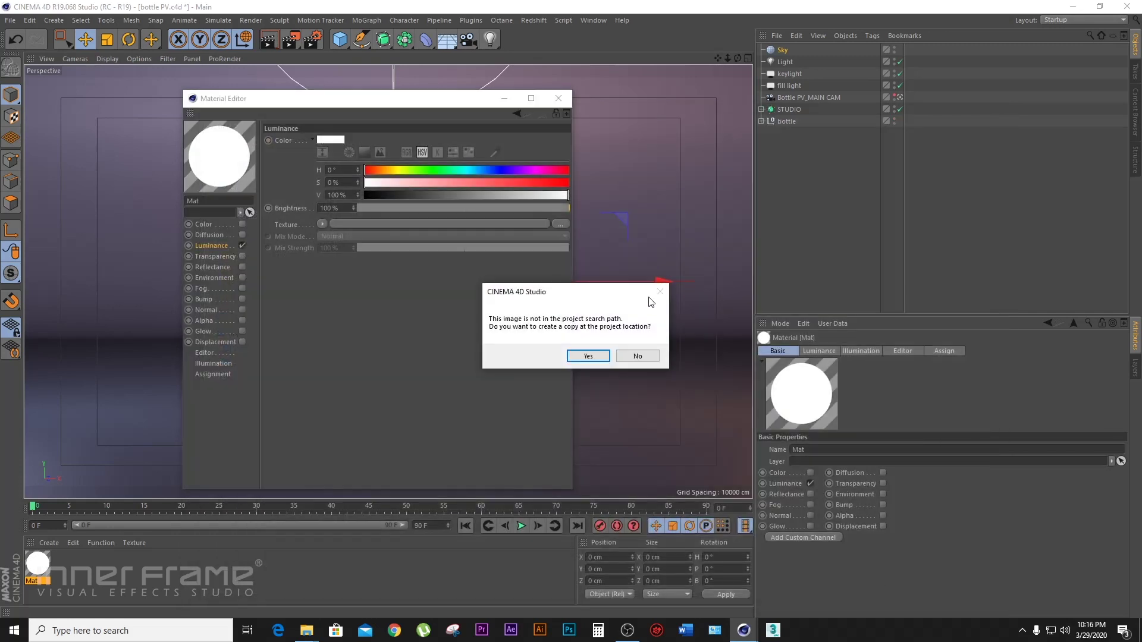
pyautogui.click(637, 356)
pyautogui.click(557, 98)
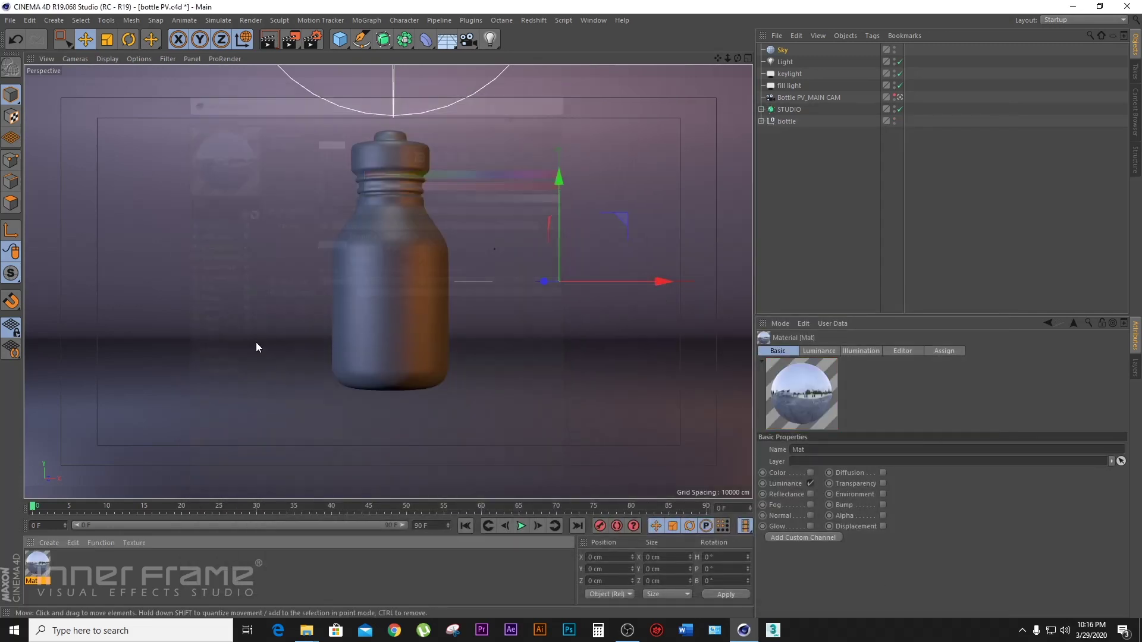
pyautogui.moveTo(782, 52); pyautogui.dragTo(784, 51)
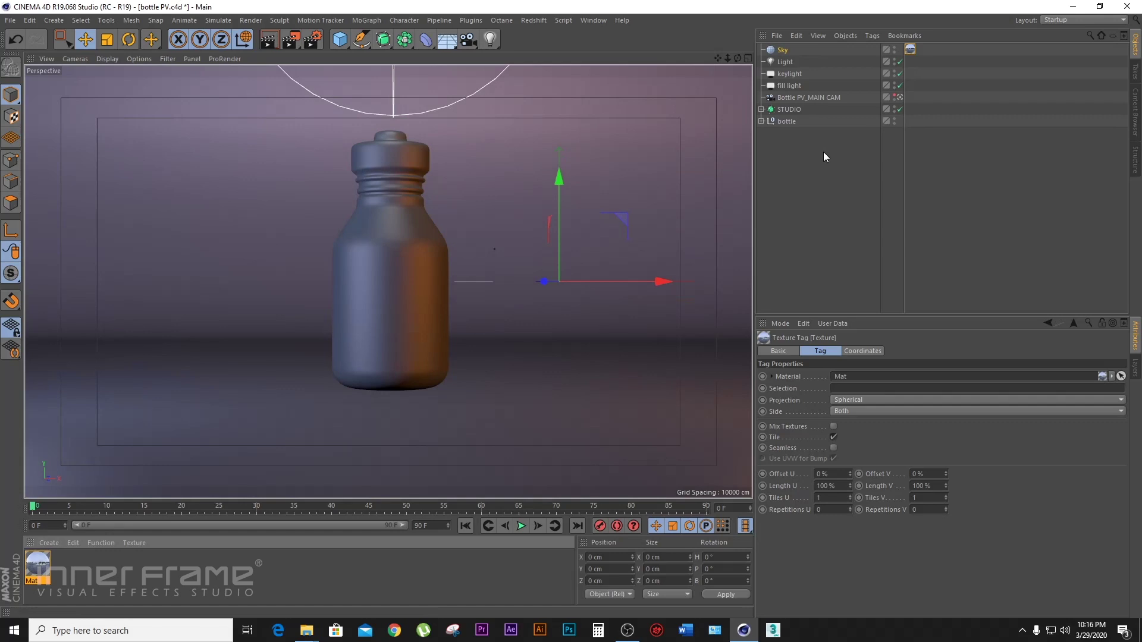
pyautogui.click(268, 40)
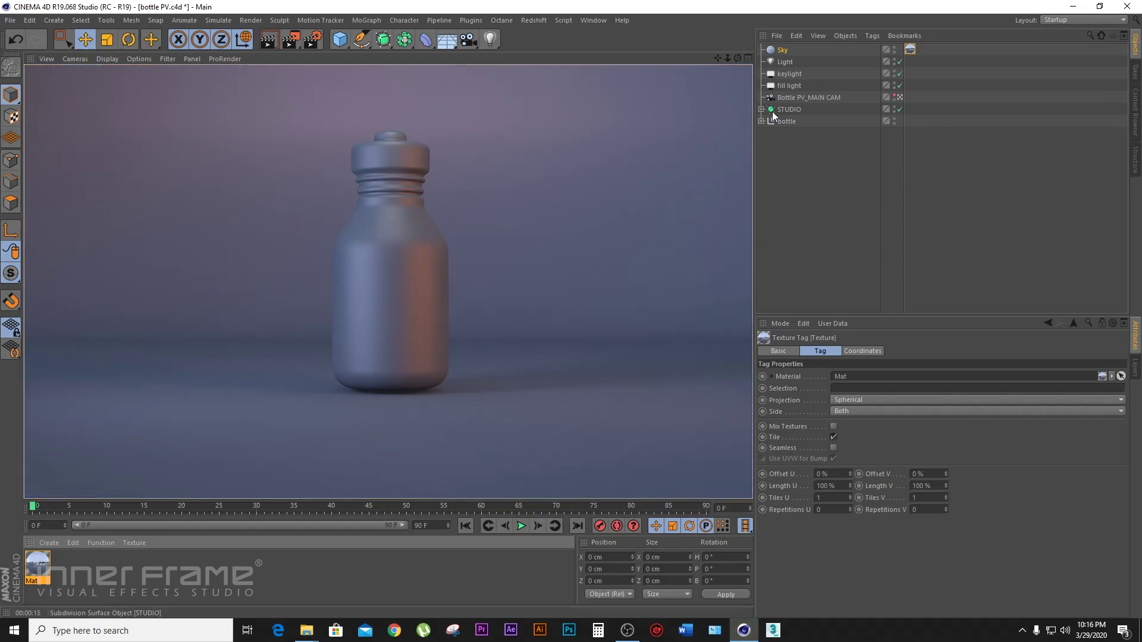
pyautogui.click(836, 171)
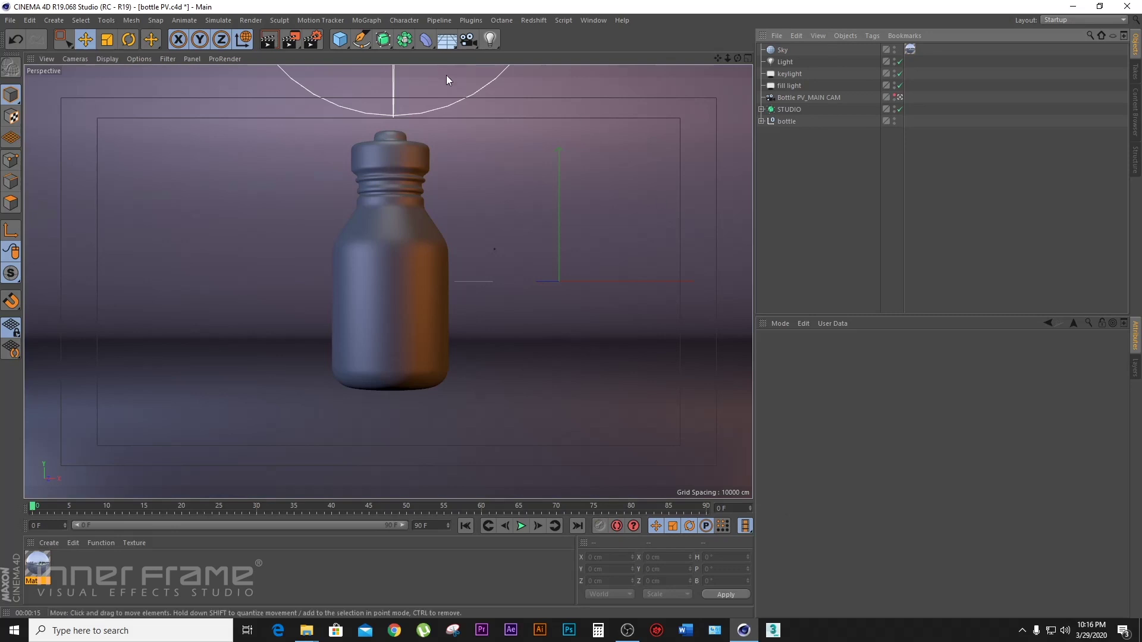